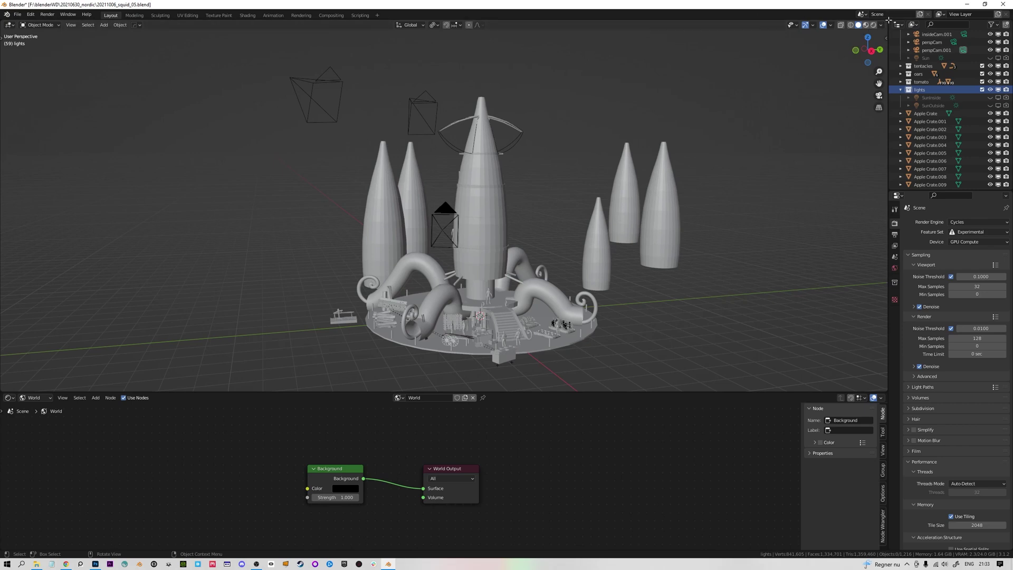
# - Split the 3D viewport vertically into two side-by-side 3D viewports
pyautogui.moveTo(889, 19); pyautogui.dragTo(604, 36)
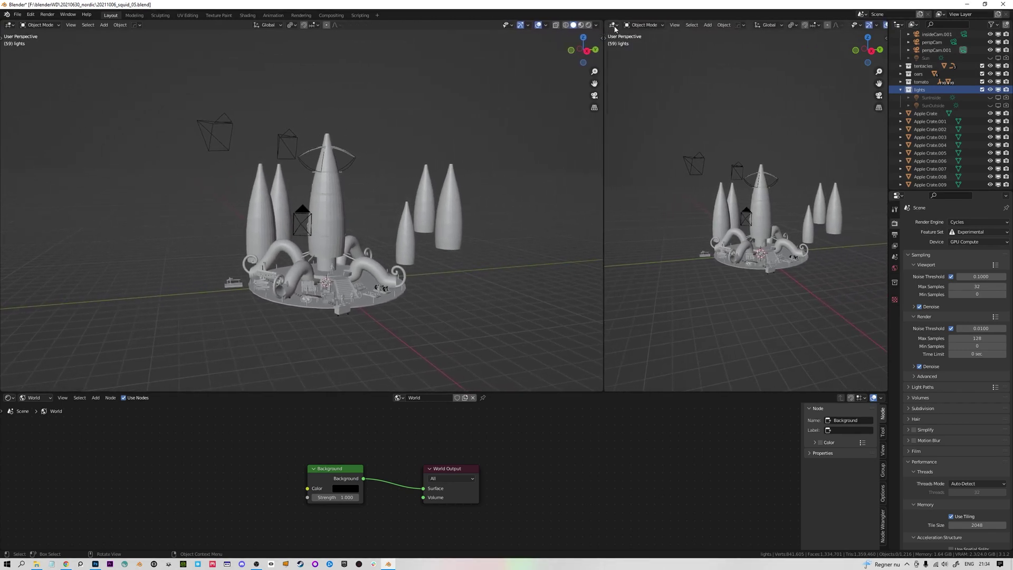
pyautogui.click(614, 26)
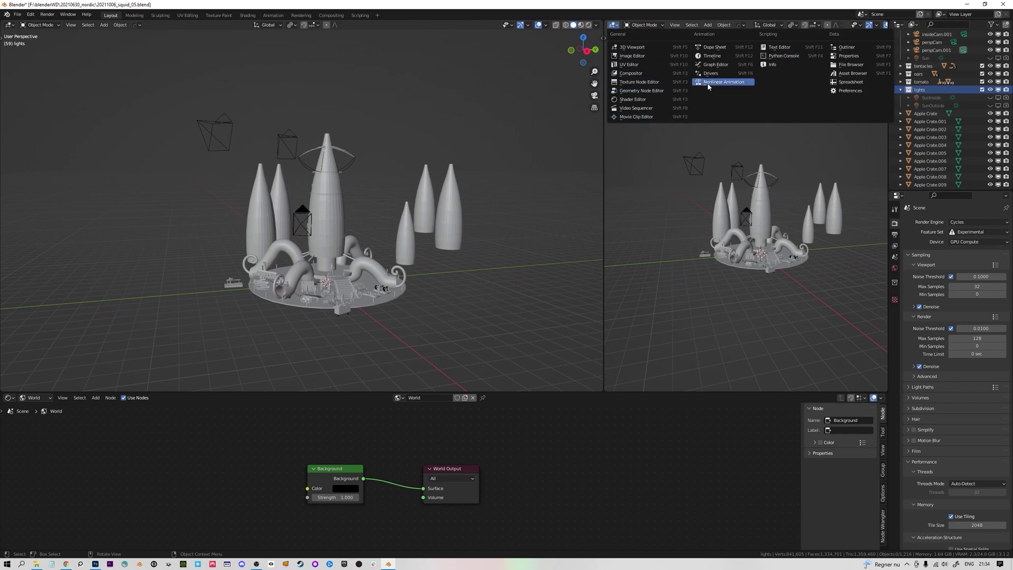
pyautogui.click(635, 47)
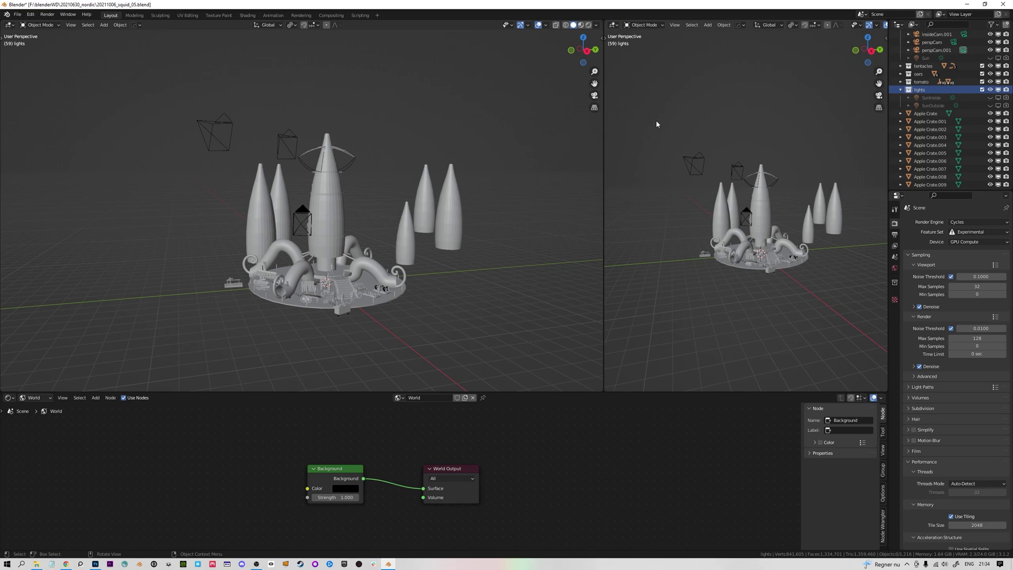
# - Show the new viewport through the active camera, widen it and switch it to Rendered shading
pyautogui.press('KP_0')
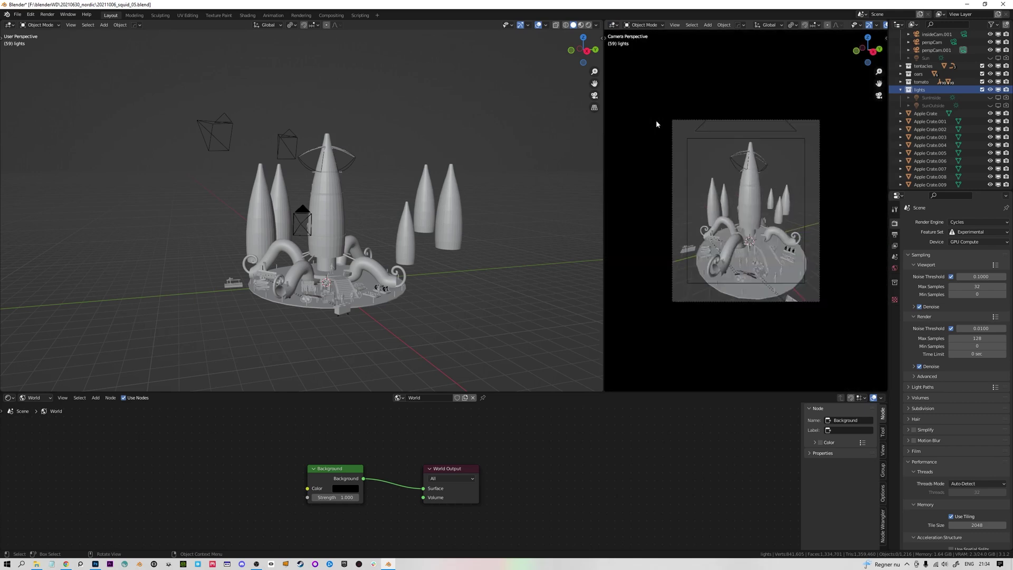
pyautogui.scroll(2, 711, 133)
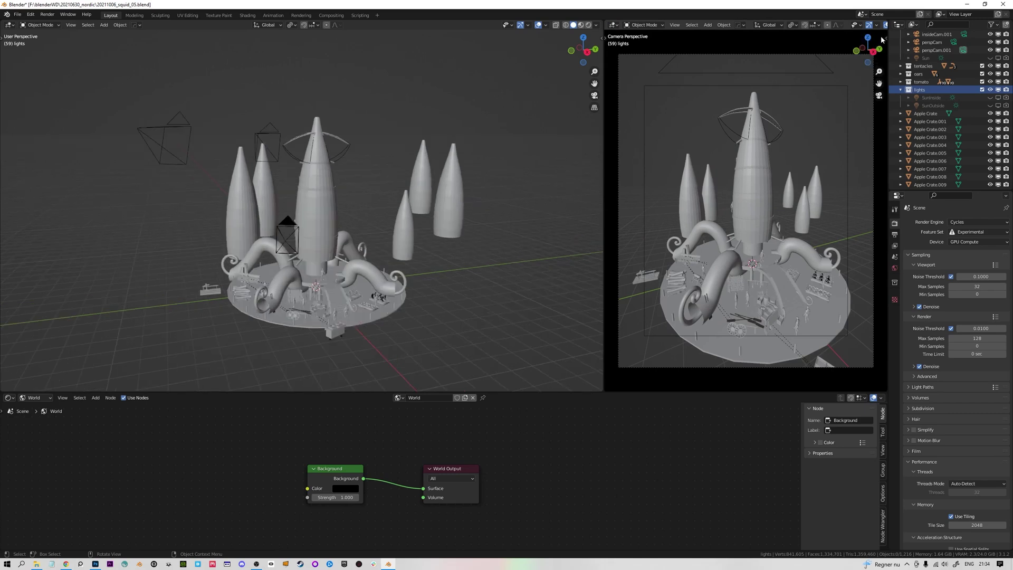
pyautogui.moveTo(603, 73); pyautogui.dragTo(545, 72)
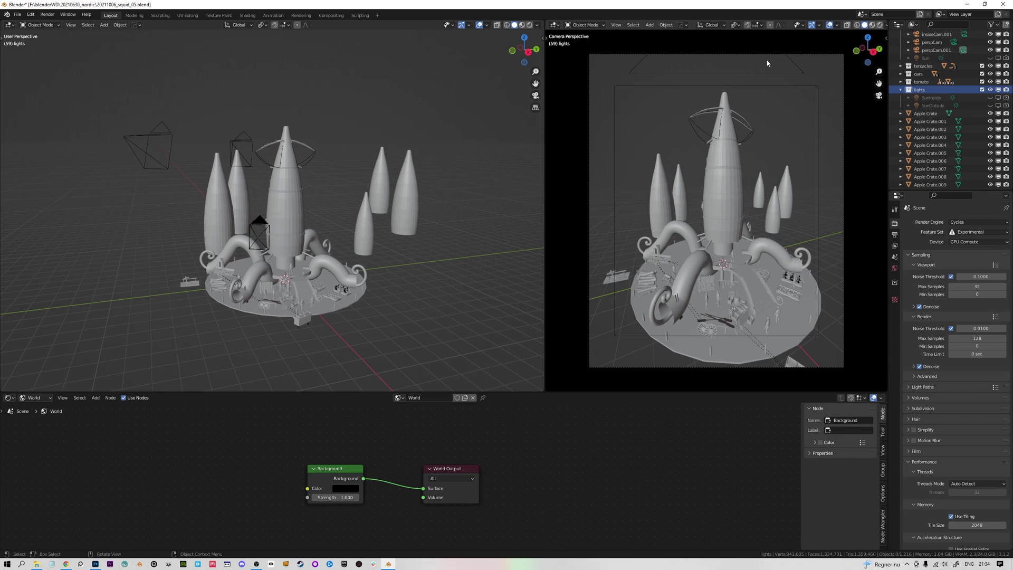
pyautogui.click(879, 25)
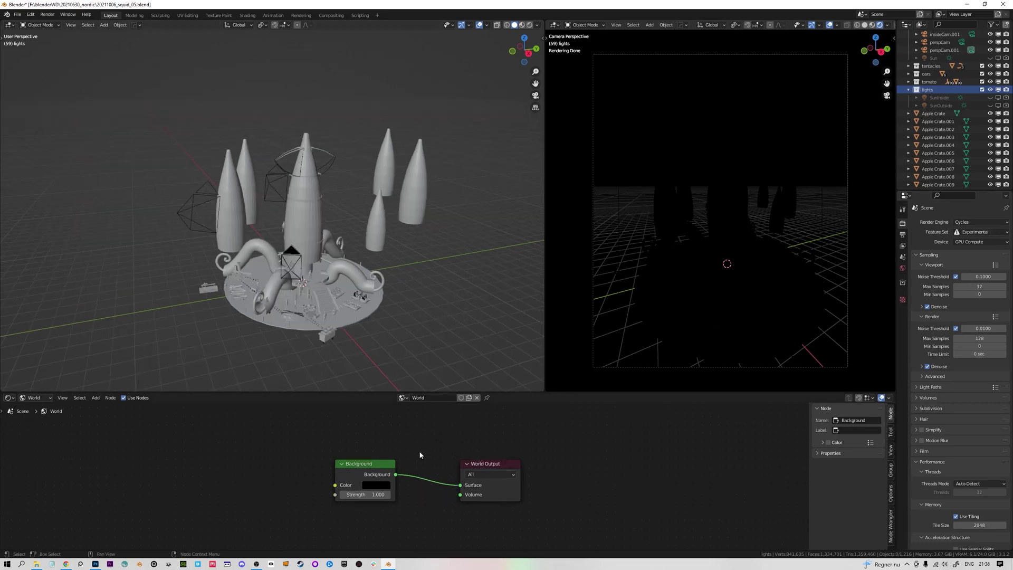
pyautogui.moveTo(461, 262); pyautogui.dragTo(454, 226, button='middle')
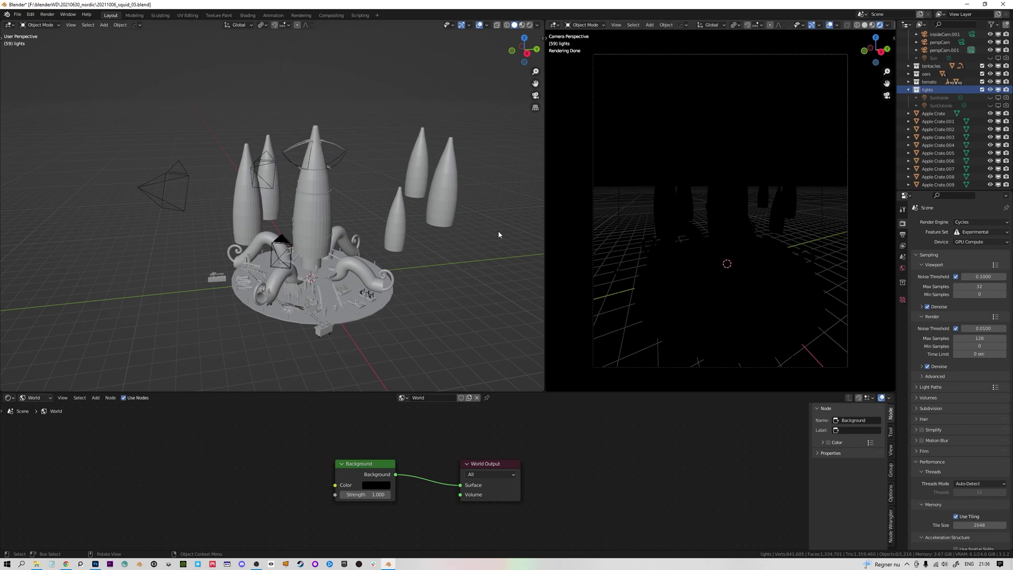
pyautogui.moveTo(450, 239); pyautogui.dragTo(448, 244, button='middle')
pyautogui.hotkey('shift', 'a')
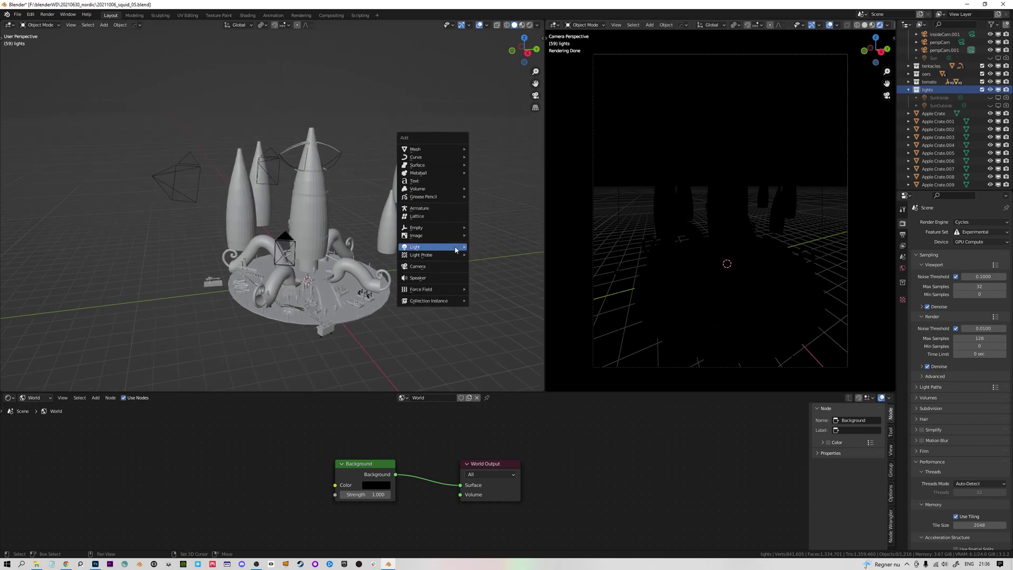
pyautogui.moveTo(456, 249)
pyautogui.press('Escape')
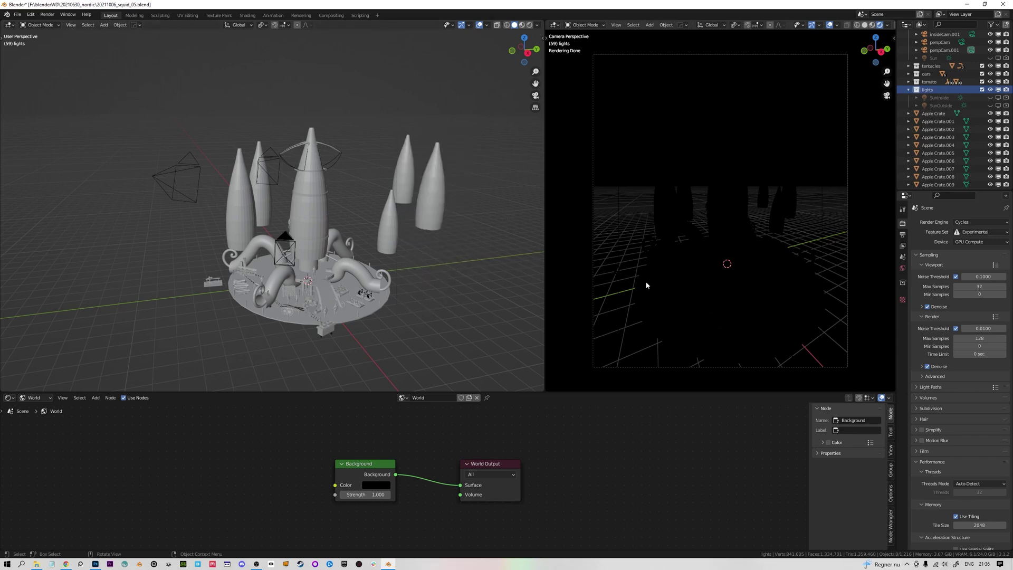
# - Add a Sun light to the lights collection
pyautogui.moveTo(461, 251); pyautogui.dragTo(442, 239, button='middle')
pyautogui.hotkey('shift', 'a')
pyautogui.moveTo(437, 234)
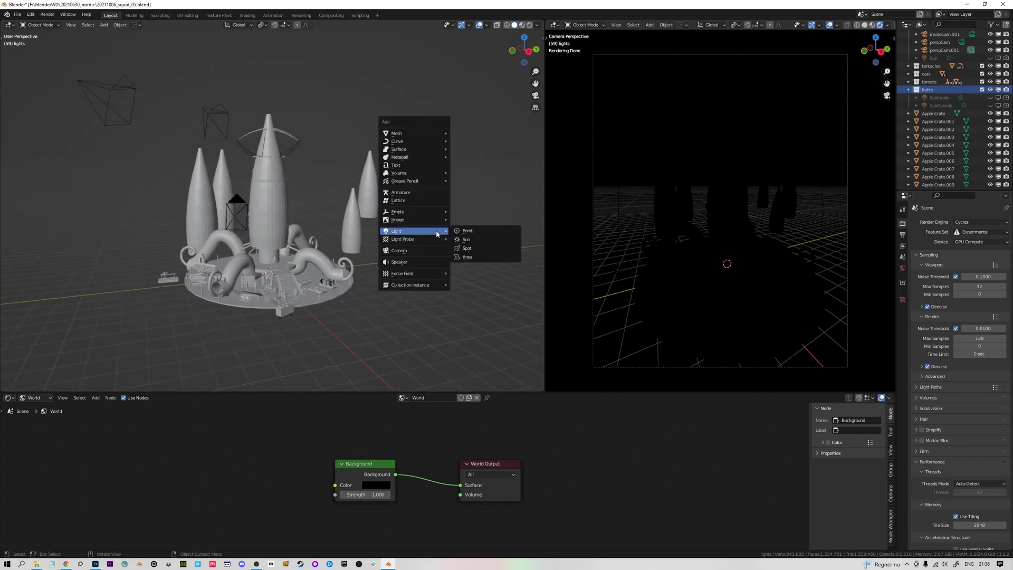
pyautogui.click(467, 240)
# - Move the new sun light in the front view to a spot above and to the right of the central tower
pyautogui.keyDown('alt'); pyautogui.moveTo(401, 232); pyautogui.dragTo(326, 253, button='middle'); pyautogui.keyUp('alt')
pyautogui.scroll(-2, 325, 253)
pyautogui.press('g')
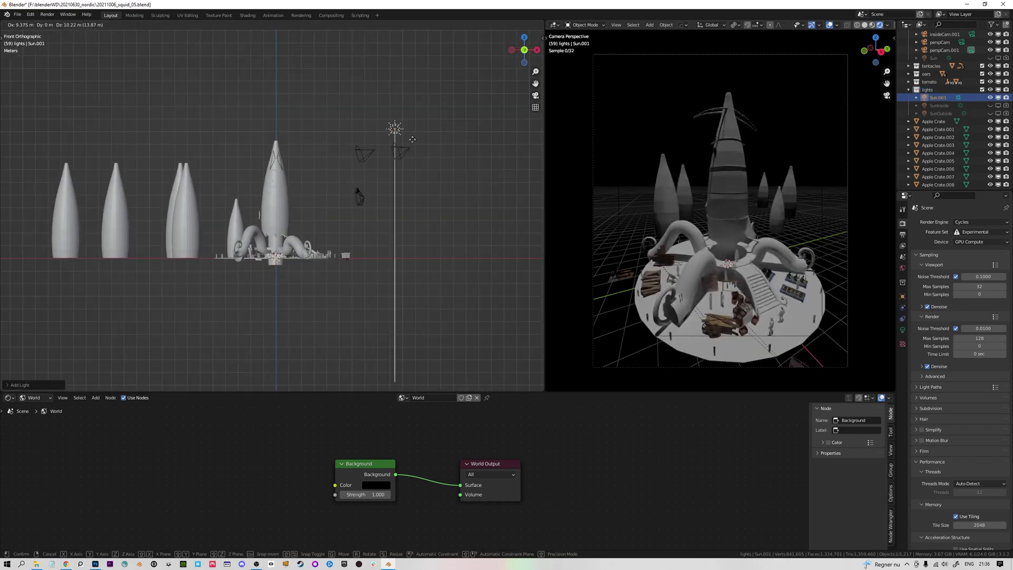
pyautogui.click(421, 132)
# - Tilt the sun light in the front view so its beam slants down toward the platform
pyautogui.keyDown('shift'); pyautogui.moveTo(410, 135); pyautogui.dragTo(396, 147, button='middle'); pyautogui.keyUp('shift')
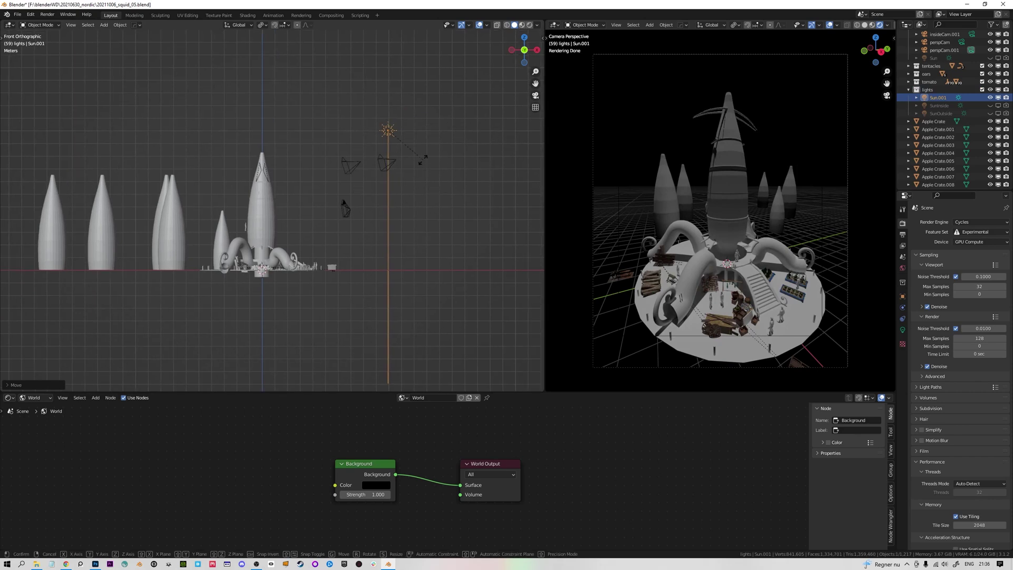
pyautogui.press('r')
pyautogui.click(438, 132)
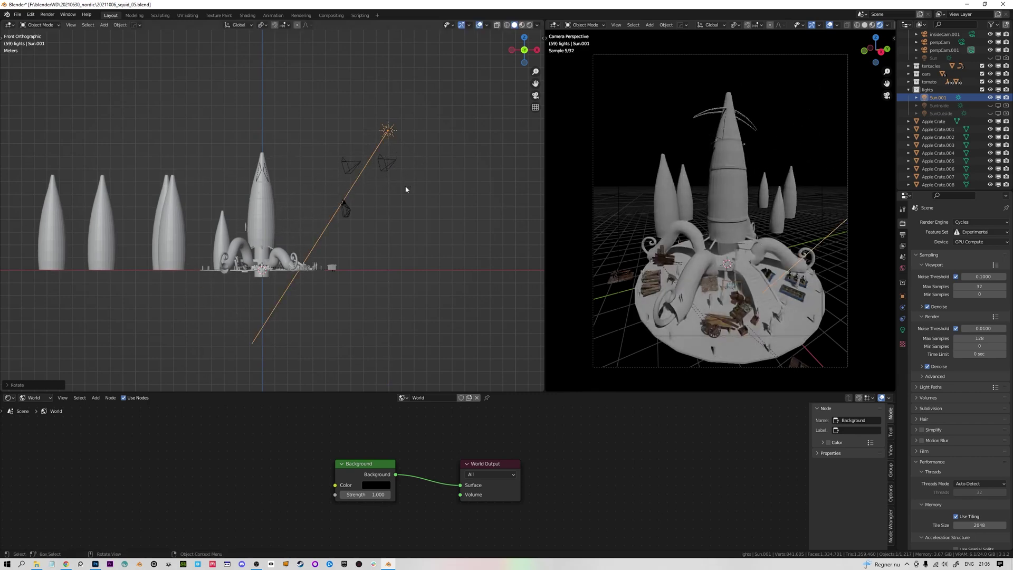
# - Adjust the sun light's direction by rotating it in the top view and again in the front view
pyautogui.moveTo(438, 132); pyautogui.dragTo(336, 227, button='middle')
pyautogui.press('r')
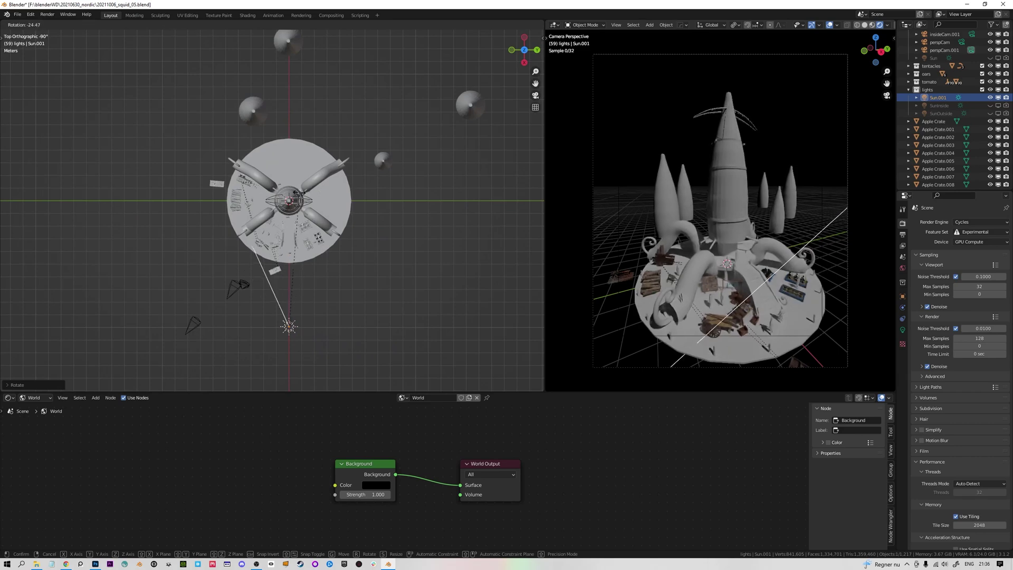
pyautogui.click(312, 220)
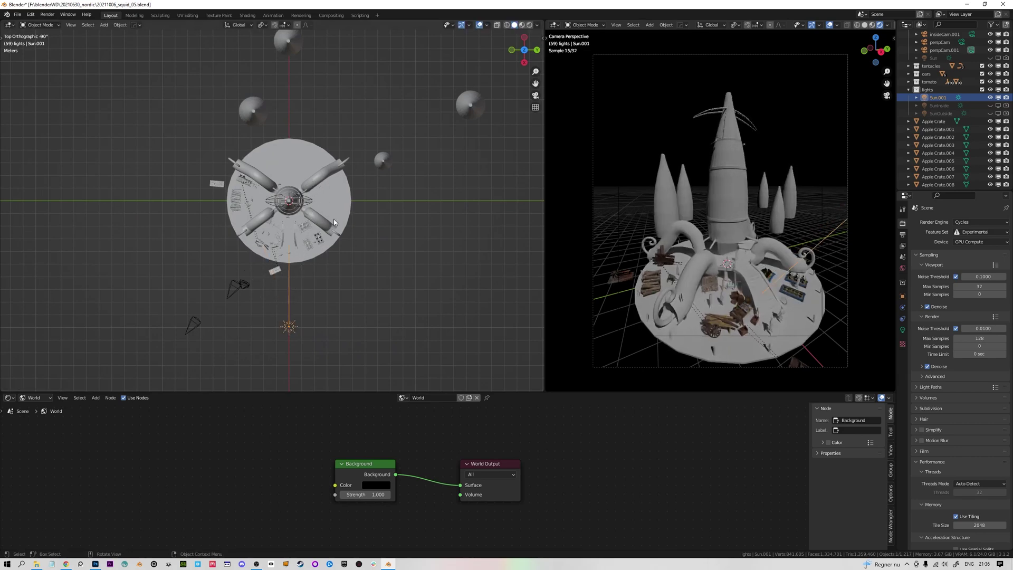
pyautogui.press('r')
pyautogui.click(318, 202)
pyautogui.moveTo(317, 202); pyautogui.dragTo(354, 174, button='middle')
pyautogui.press('KP_1')
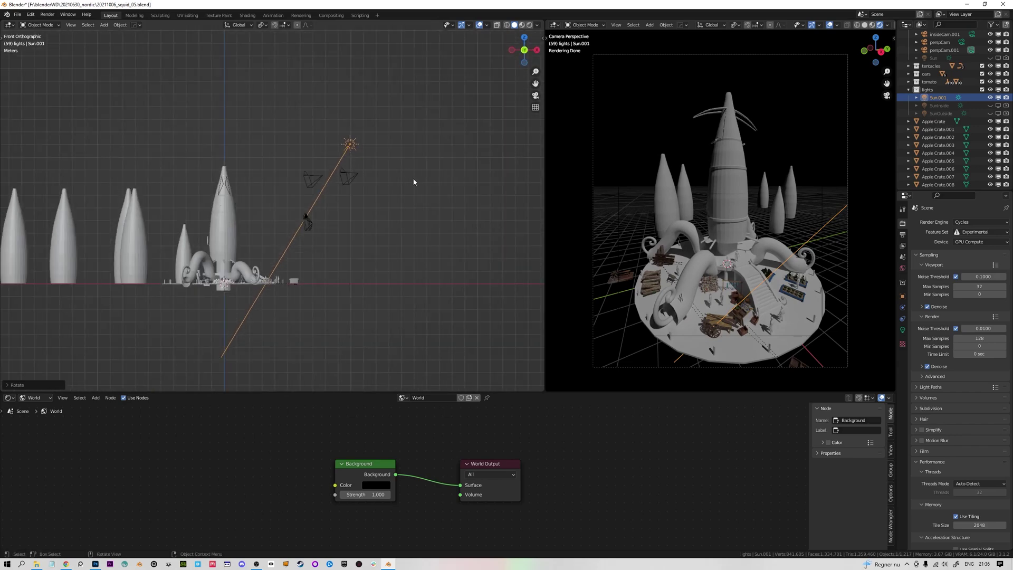
pyautogui.press('r')
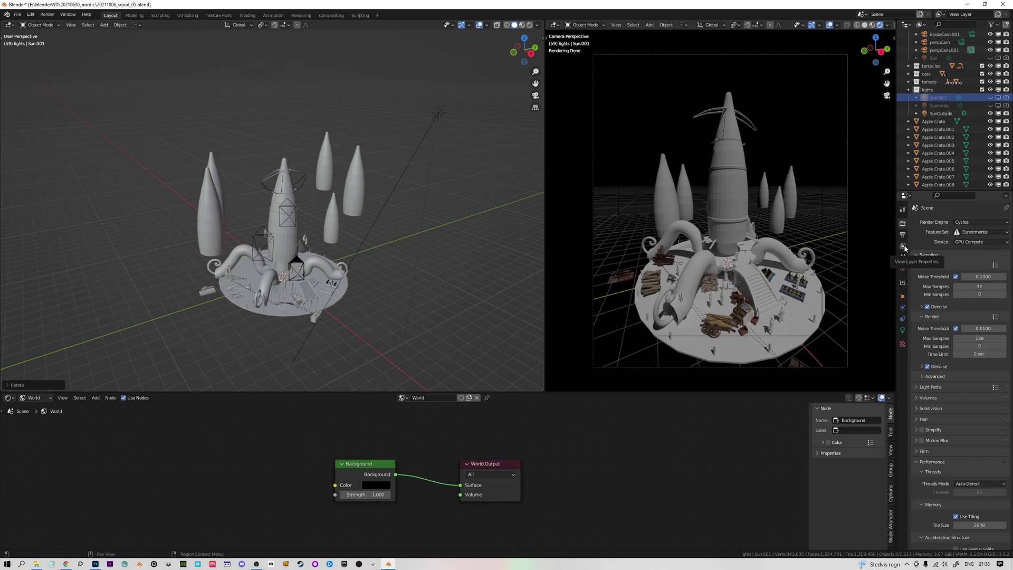
# - Enable the Shadow light pass for the view layer
pyautogui.click(903, 246)
pyautogui.scroll(-2, 924, 298)
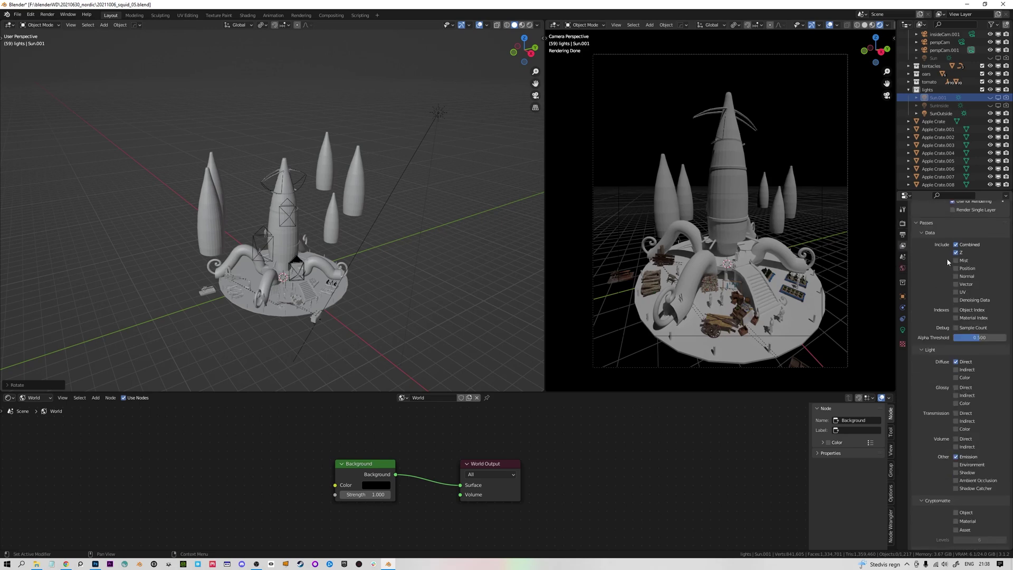
pyautogui.scroll(2, 940, 267)
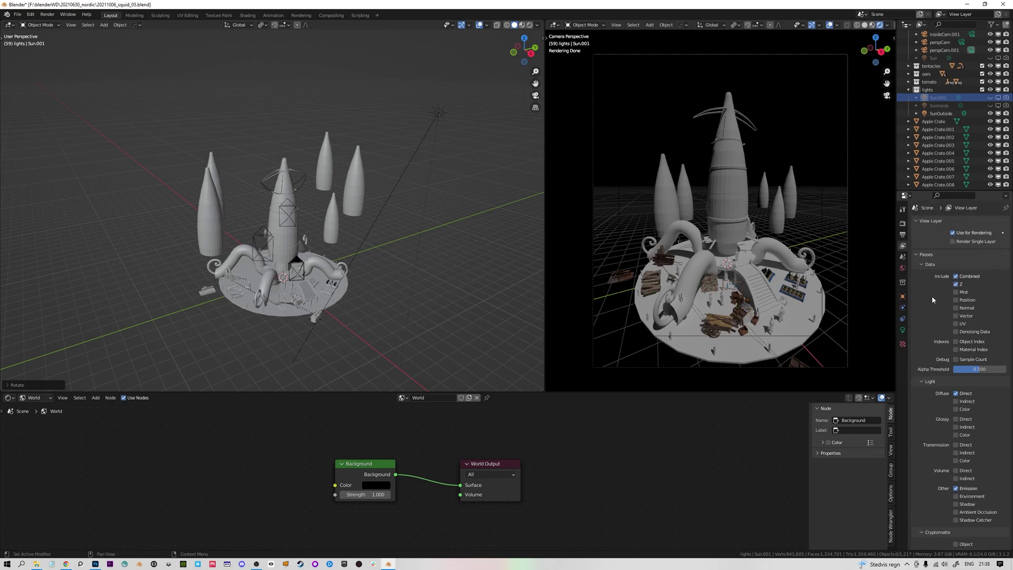
pyautogui.scroll(-1, 933, 300)
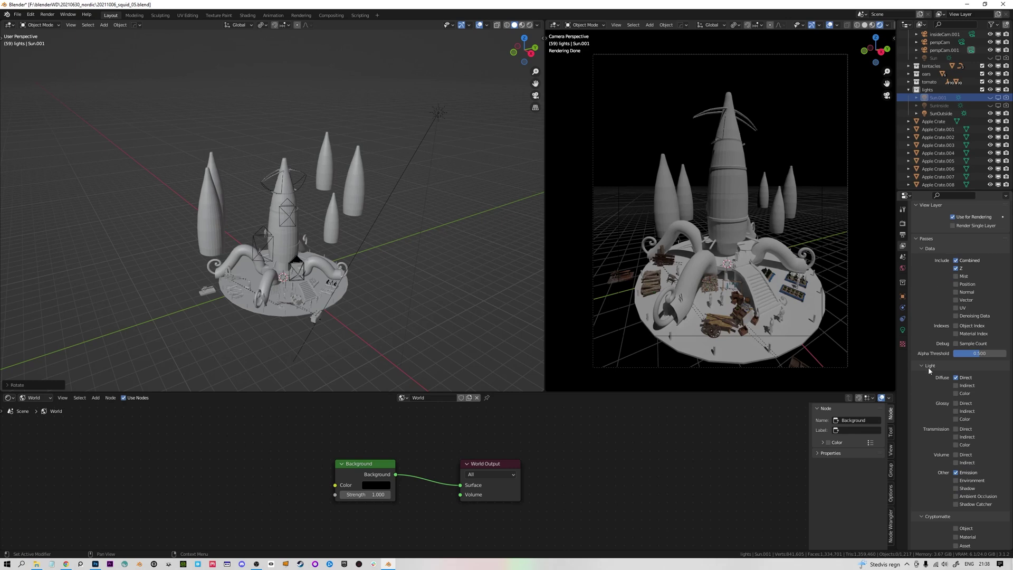
pyautogui.scroll(-5, 941, 317)
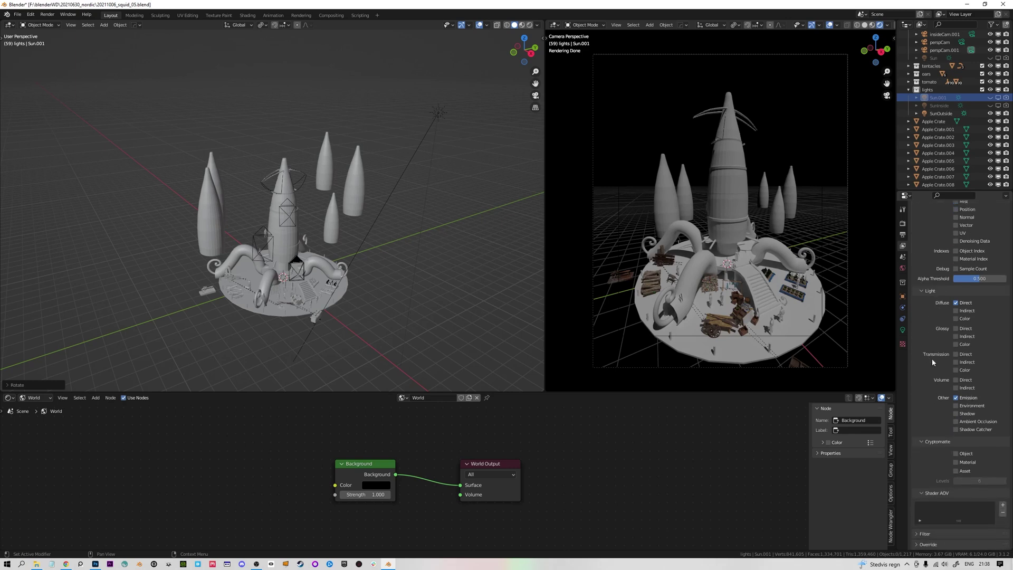
pyautogui.click(956, 414)
# - Display the Shadow render pass in the camera viewport and hide that viewport's overlays
pyautogui.click(887, 24)
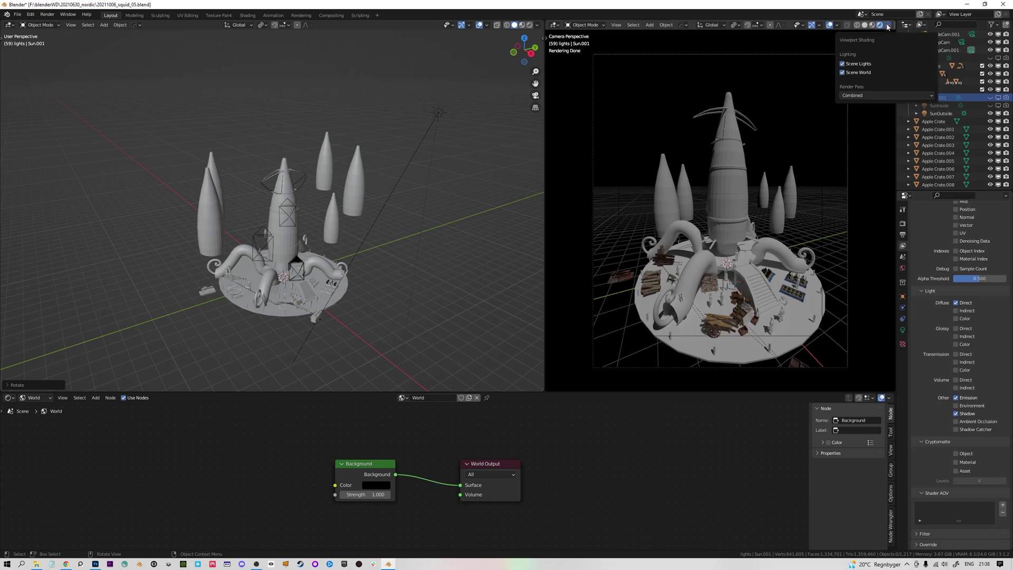
pyautogui.click(854, 96)
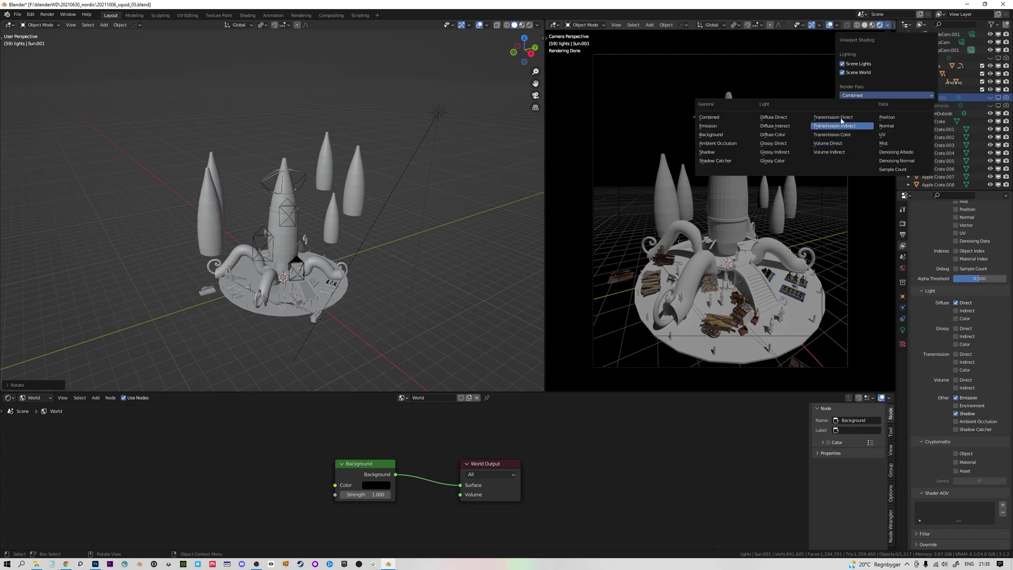
pyautogui.click(709, 154)
pyautogui.moveTo(505, 173); pyautogui.dragTo(404, 180, button='middle')
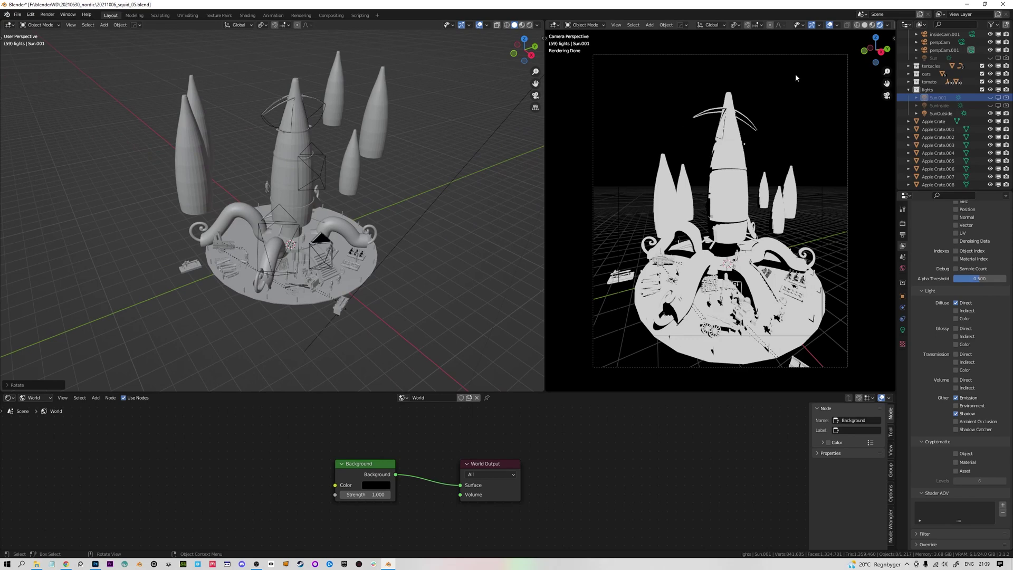
pyautogui.click(830, 25)
# - Try other shadow directions by rotating the SunOutside light in the top and front views, and undo the last rotation
pyautogui.press('KP_7')
pyautogui.press('r')
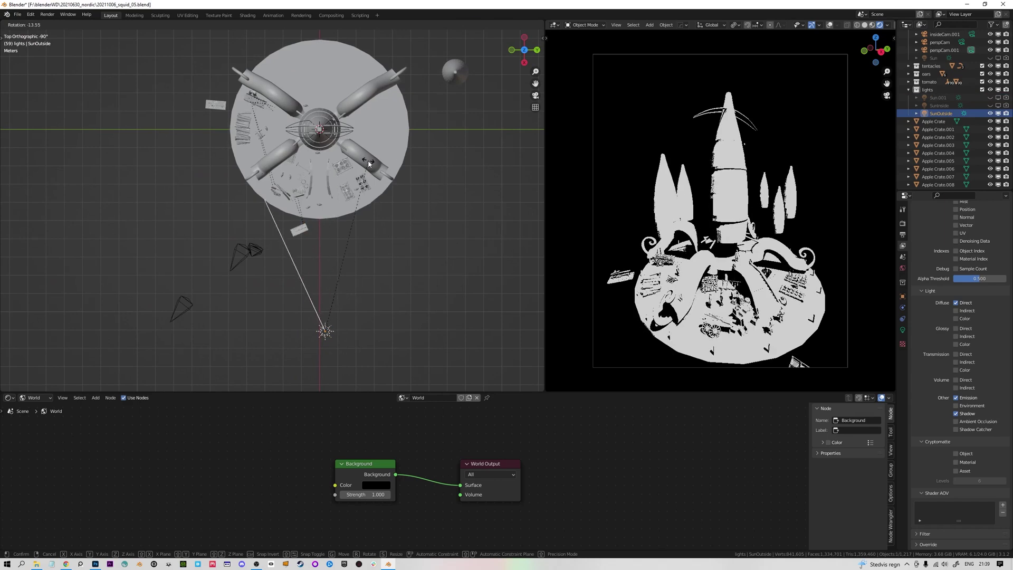
pyautogui.click(392, 179)
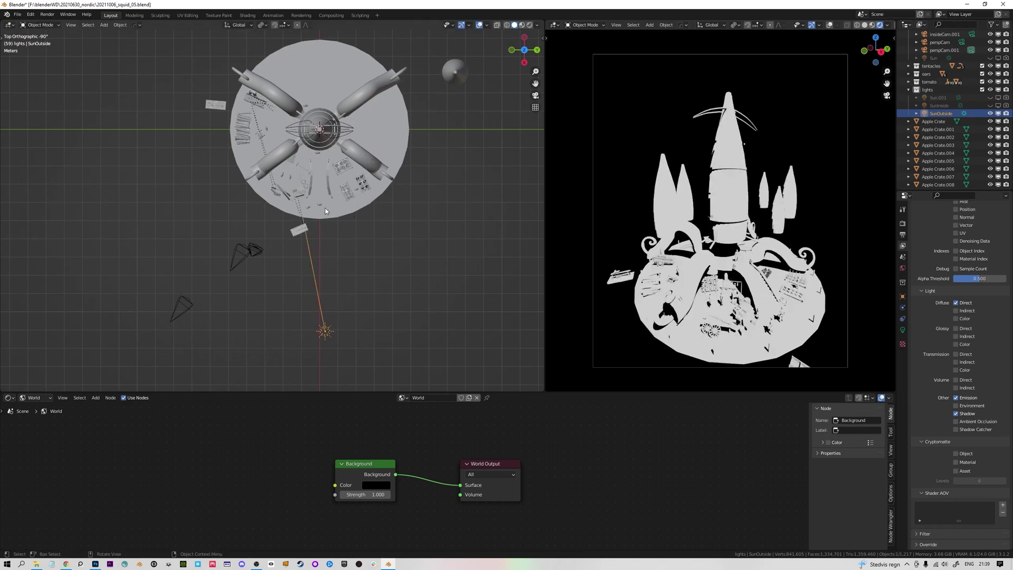
pyautogui.press('r')
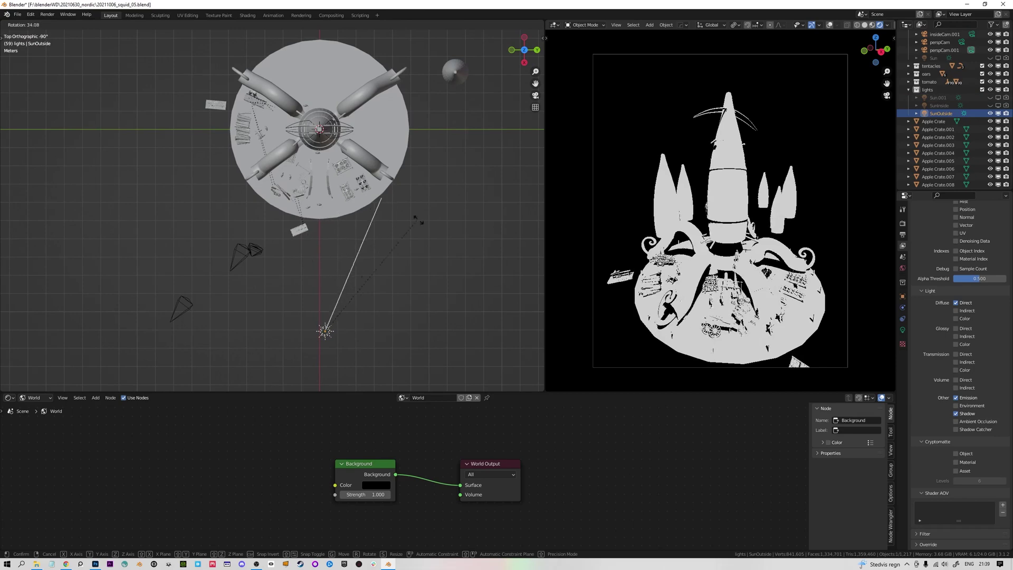
pyautogui.press('KP_1')
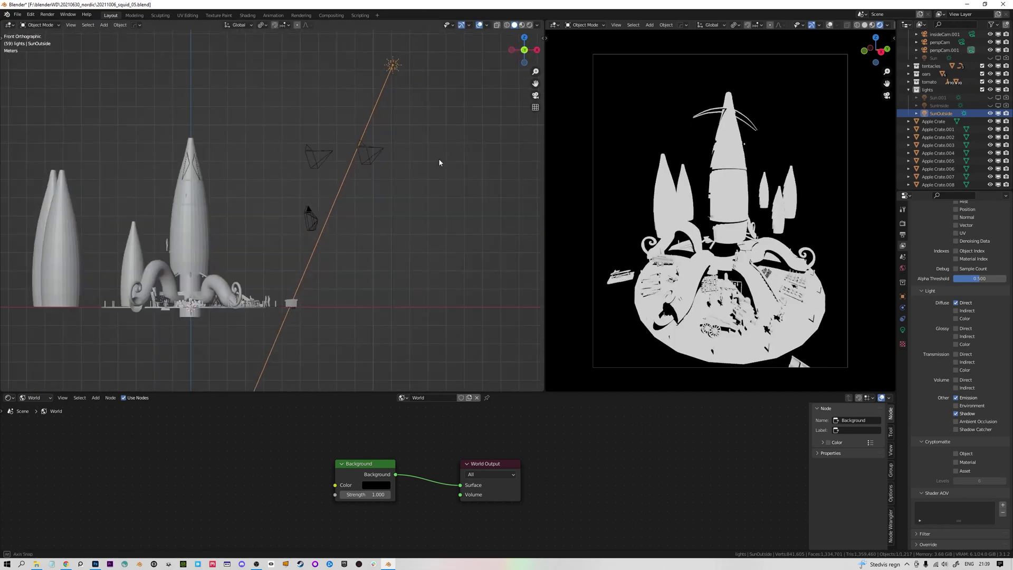
pyautogui.click(409, 190)
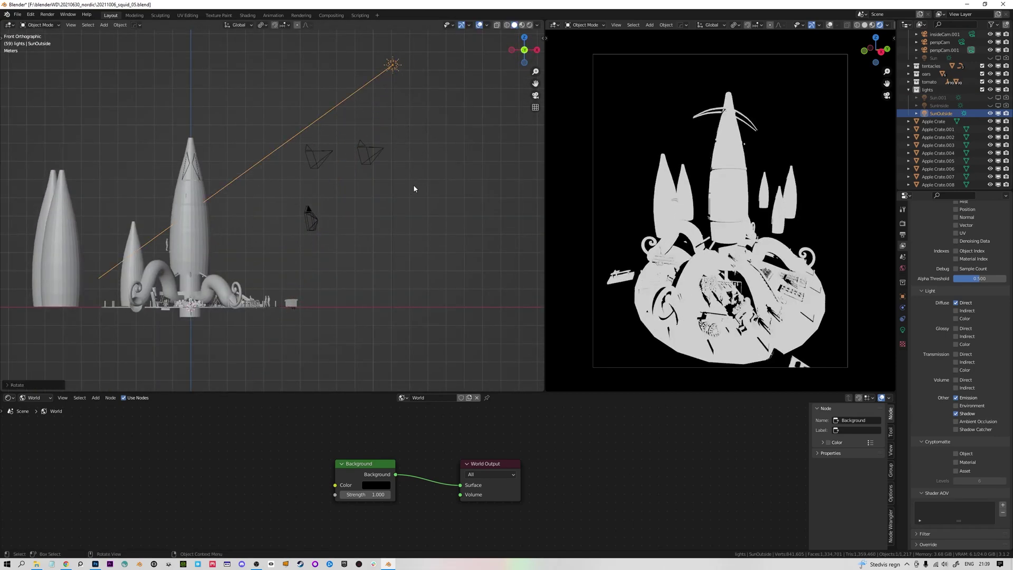
pyautogui.hotkey('ctrl', 'z')
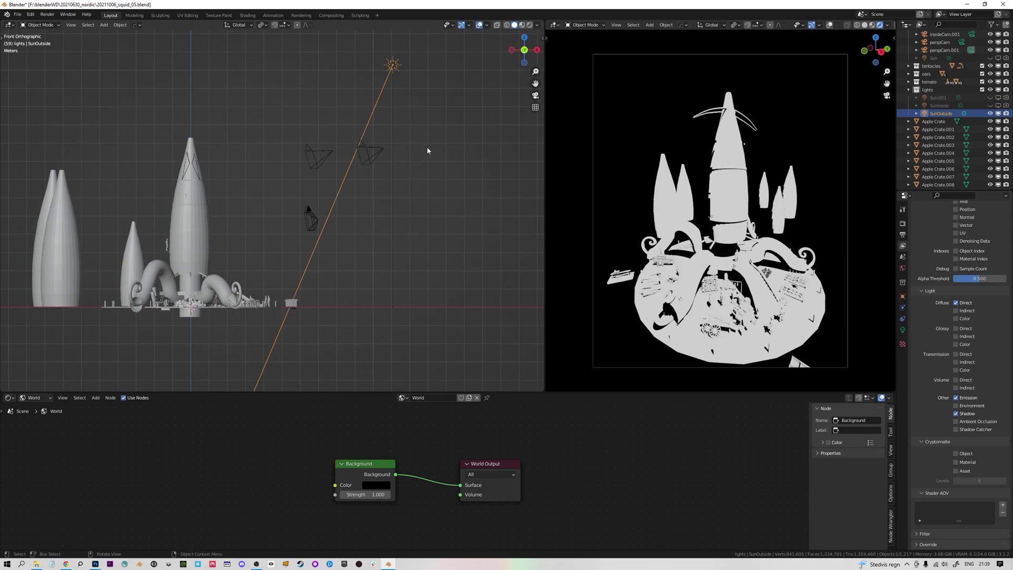
# - Turn off the Emission and Z passes for the view layer
pyautogui.moveTo(426, 147); pyautogui.dragTo(550, 255, button='middle')
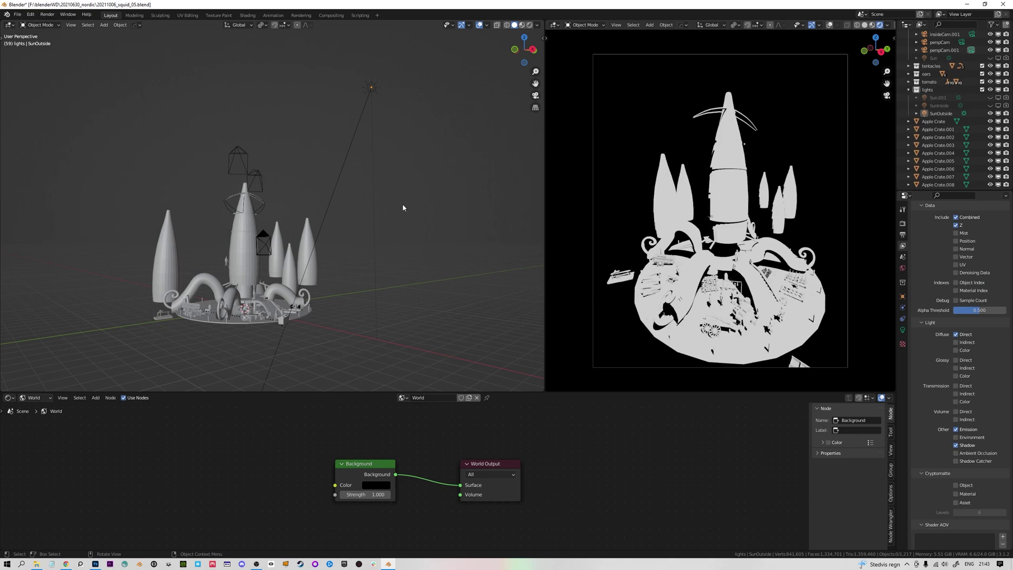
pyautogui.click(956, 429)
pyautogui.click(961, 431)
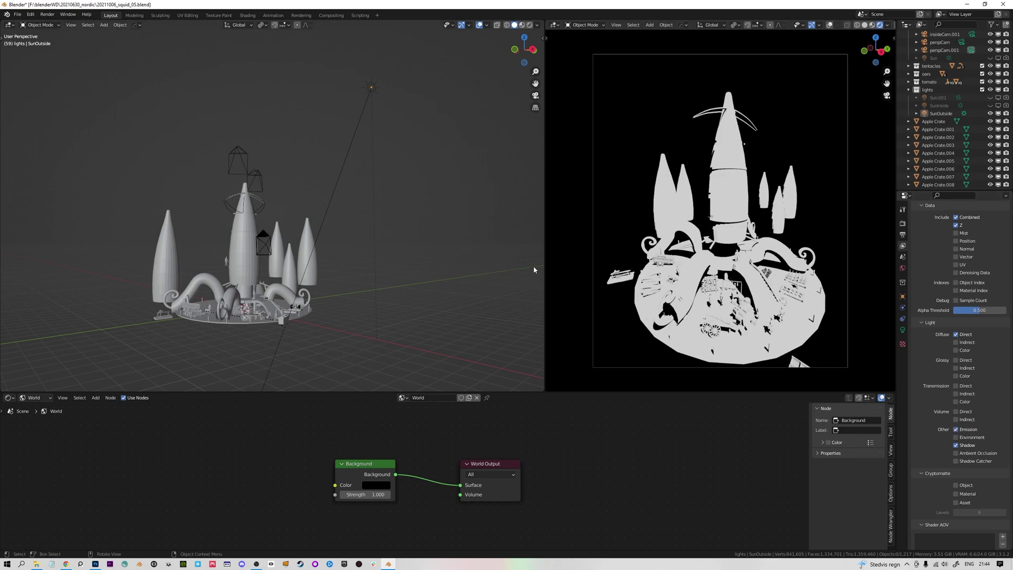
pyautogui.click(957, 430)
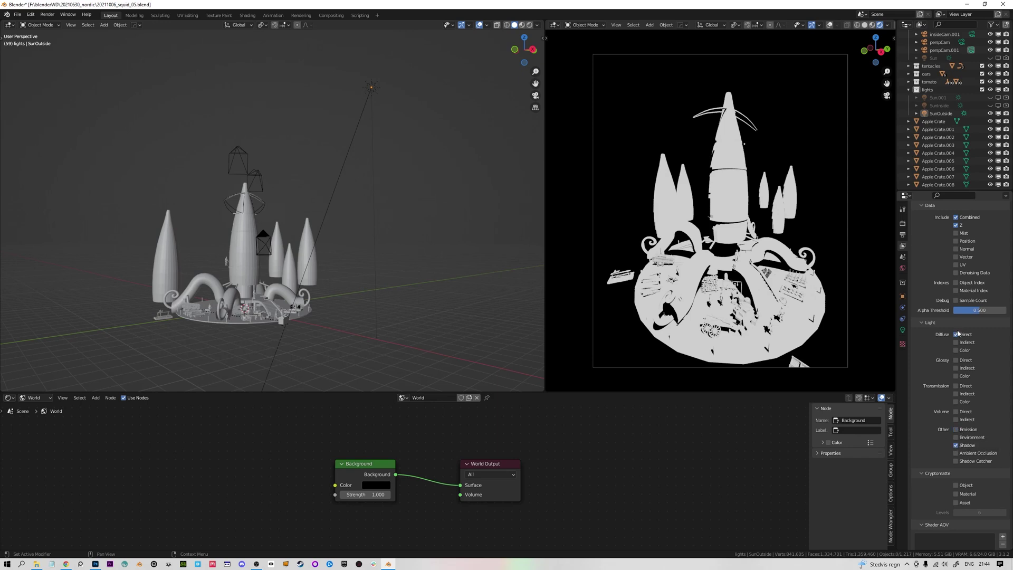
pyautogui.click(956, 225)
# - Examine the rendered image up close around the central tower
pyautogui.scroll(4, 950, 243)
pyautogui.scroll(-1, 944, 292)
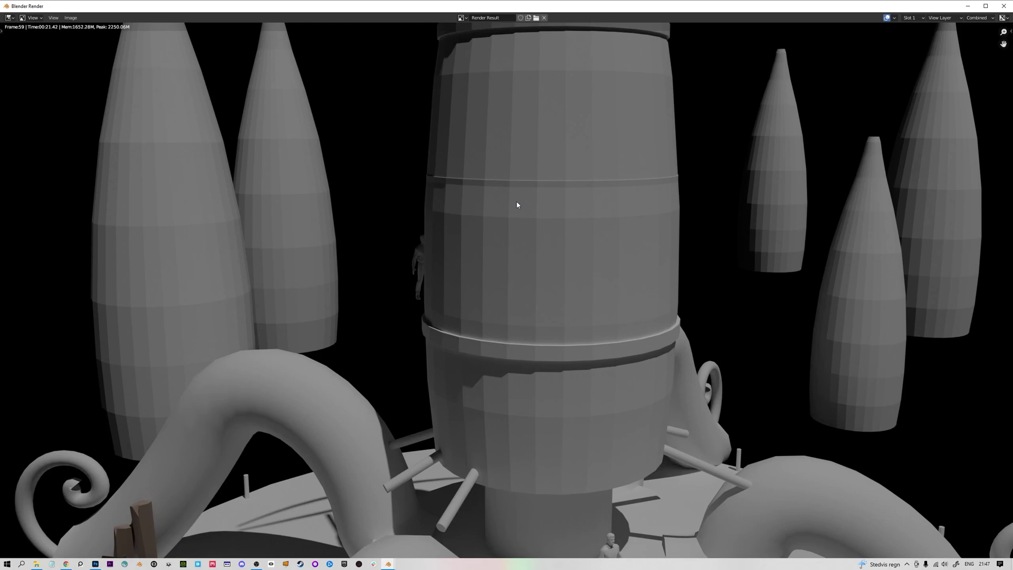
# - Display the Shadow pass in the render result and examine it from the tower down to the platform
pyautogui.scroll(-5, 518, 205)
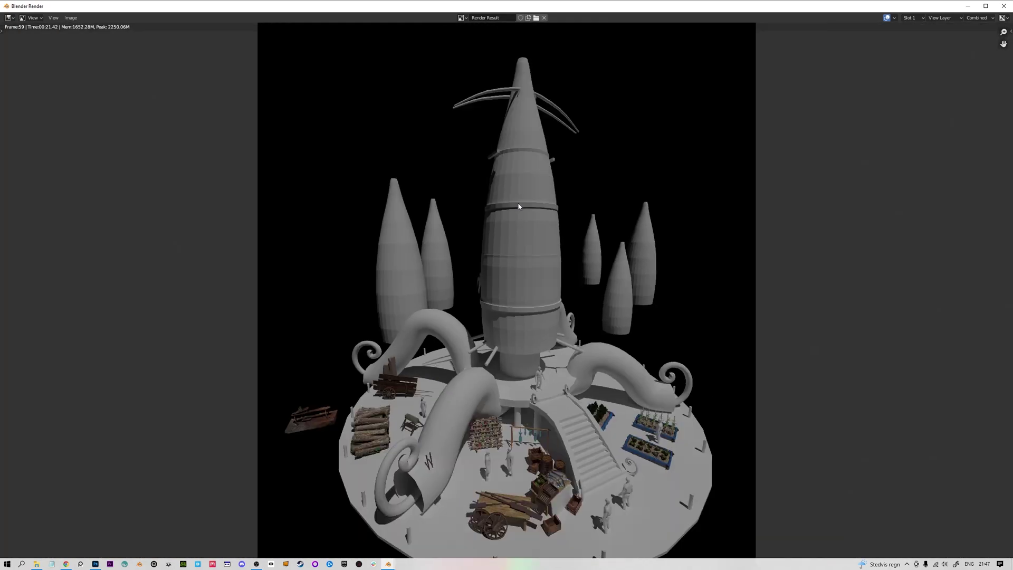
pyautogui.scroll(-2, 572, 218)
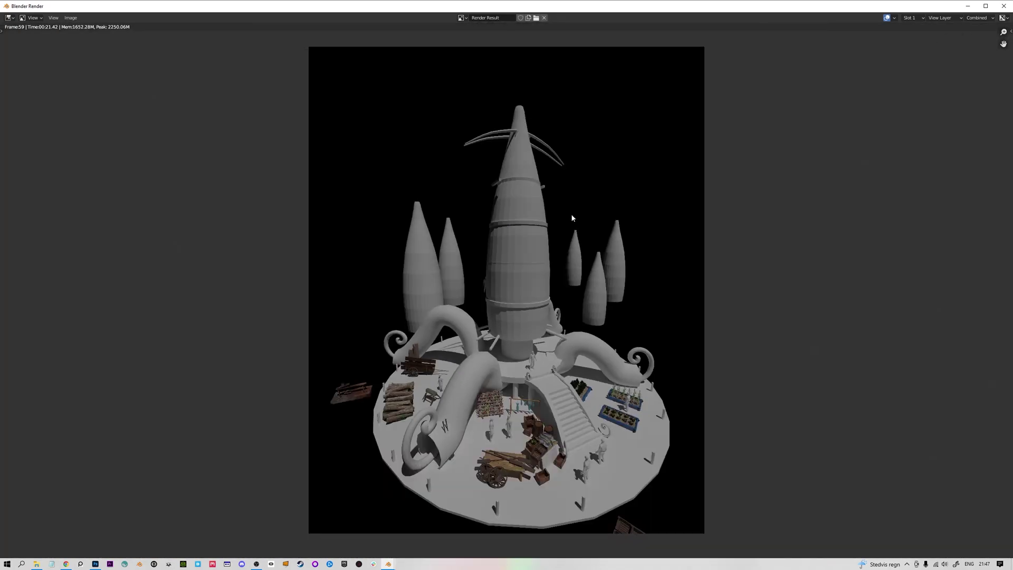
pyautogui.click(978, 18)
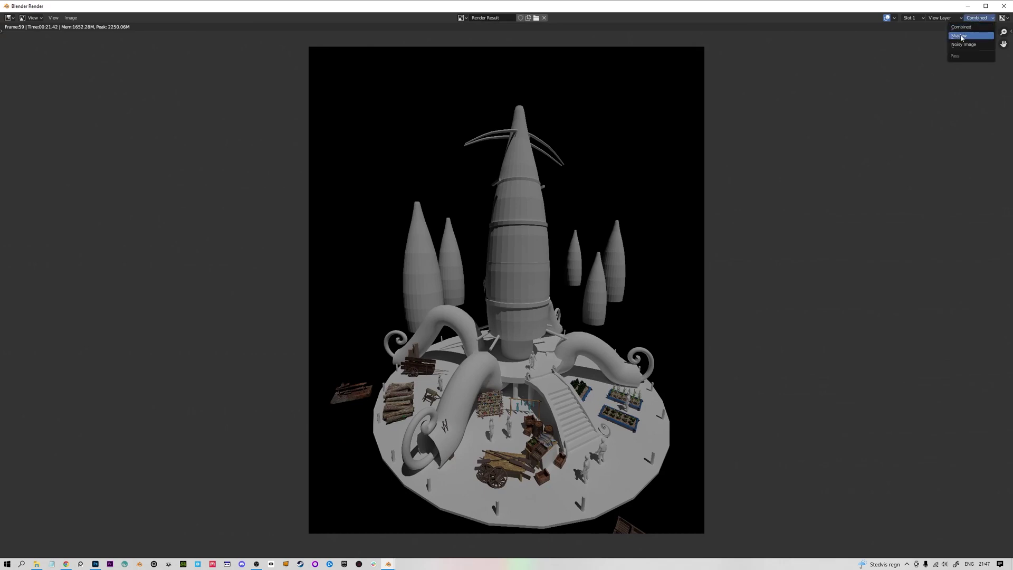
pyautogui.click(962, 37)
pyautogui.scroll(5, 514, 293)
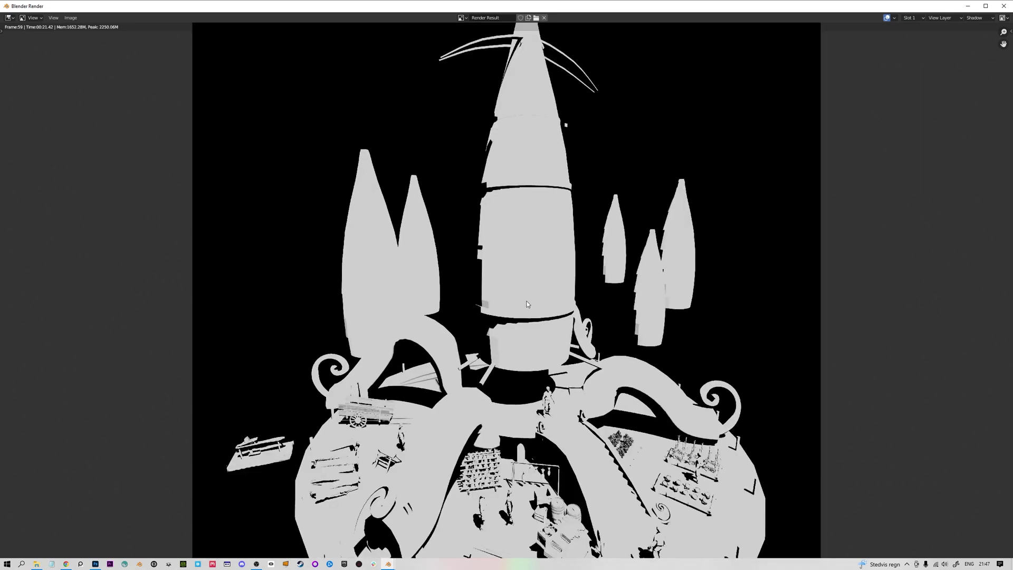
pyautogui.moveTo(544, 315); pyautogui.dragTo(540, 235, button='middle')
pyautogui.moveTo(567, 398); pyautogui.dragTo(567, 237, button='middle')
pyautogui.scroll(-1, 593, 286)
pyautogui.scroll(2, 581, 318)
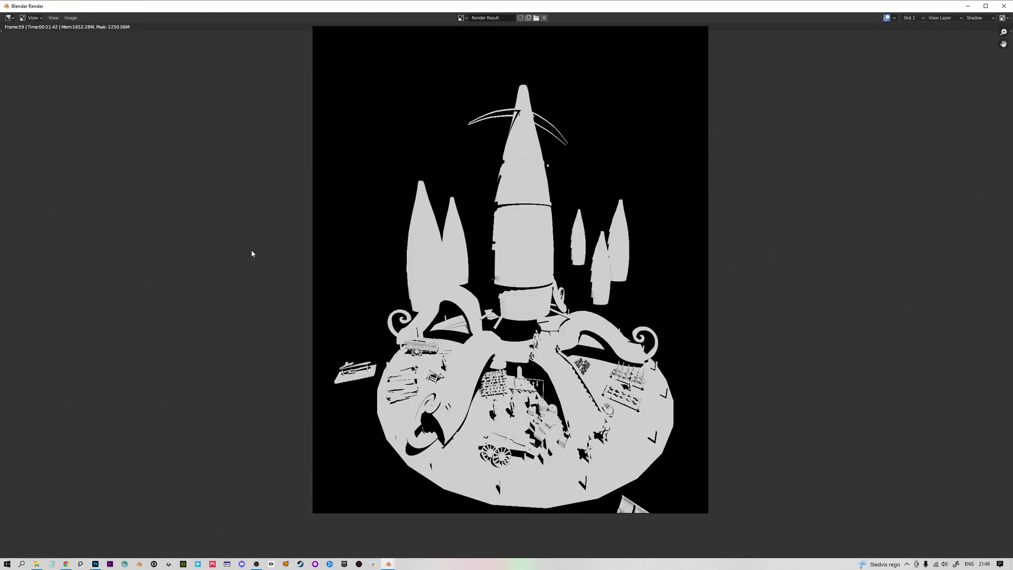
# - Save the Shadow pass image as the PNG file shadow1 with 0% compression in the squidShadow folder
pyautogui.click(71, 18)
pyautogui.click(81, 74)
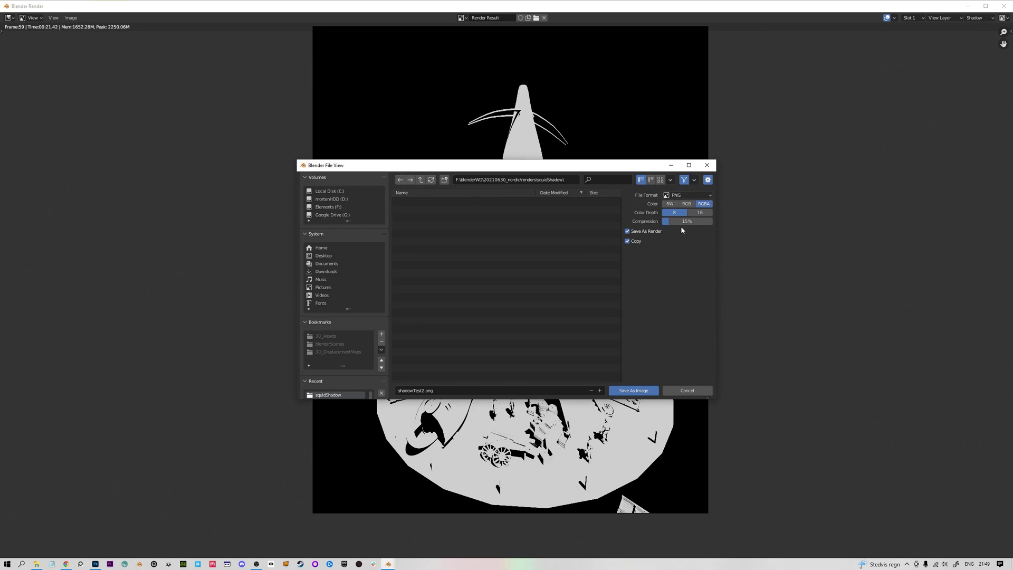
pyautogui.moveTo(670, 221); pyautogui.dragTo(663, 225)
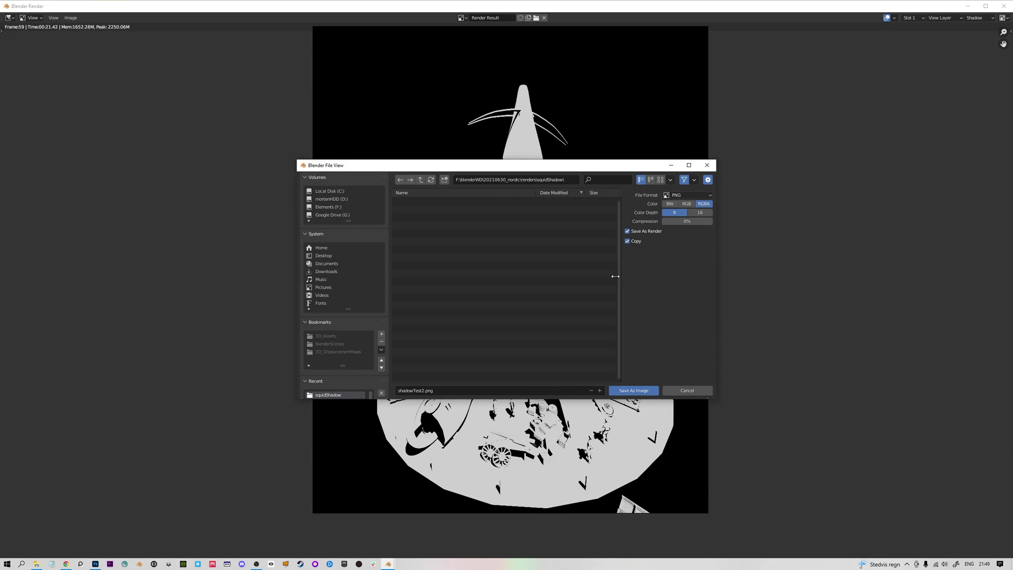
pyautogui.doubleClick(417, 390)
pyautogui.write('shadow1')
pyautogui.press('Return')
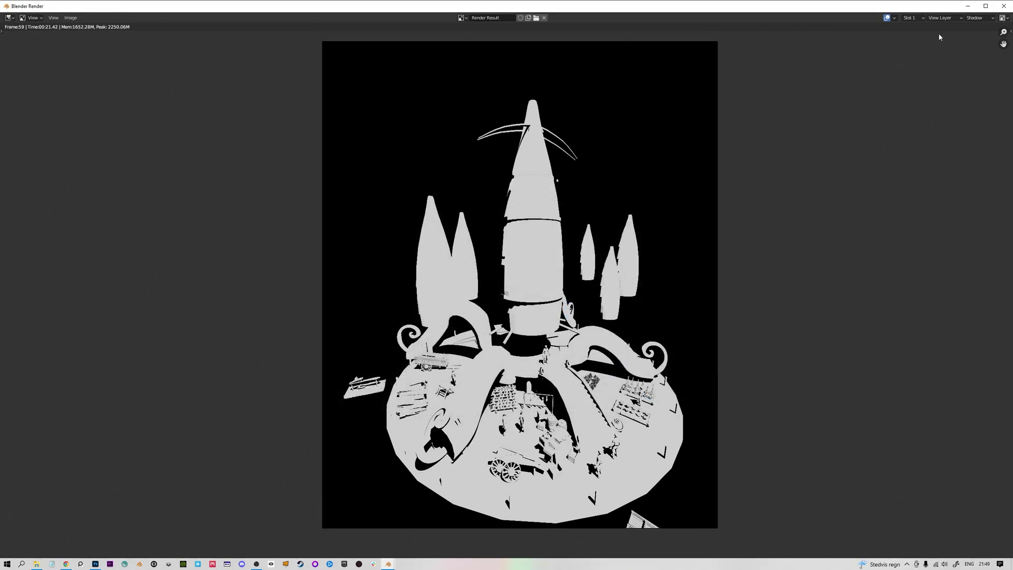
# - Save the render in the OpenEXR MultiLayer format as shadow1exr.exr in the same folder
pyautogui.click(975, 18)
pyautogui.click(974, 18)
pyautogui.click(70, 17)
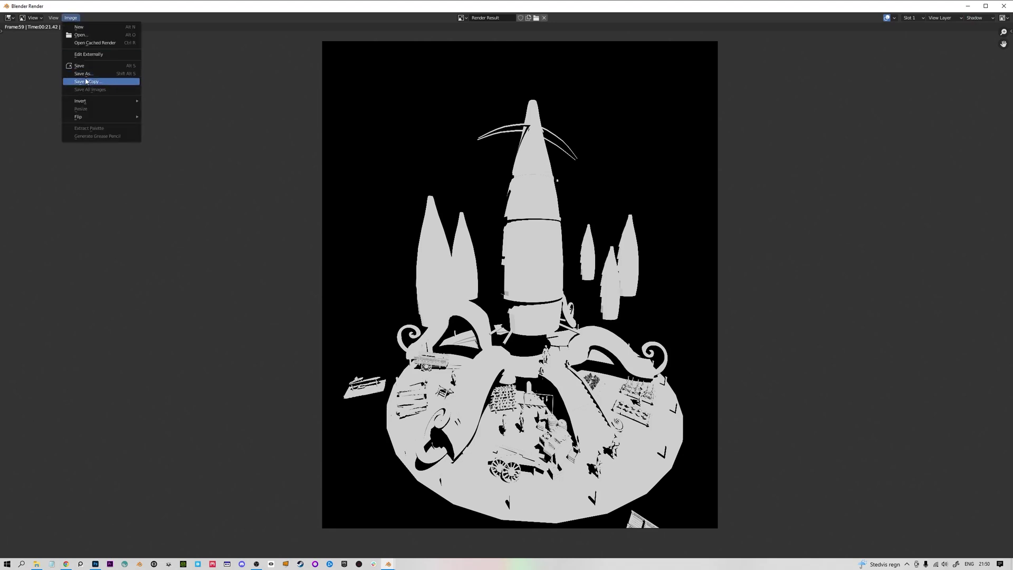
pyautogui.click(83, 74)
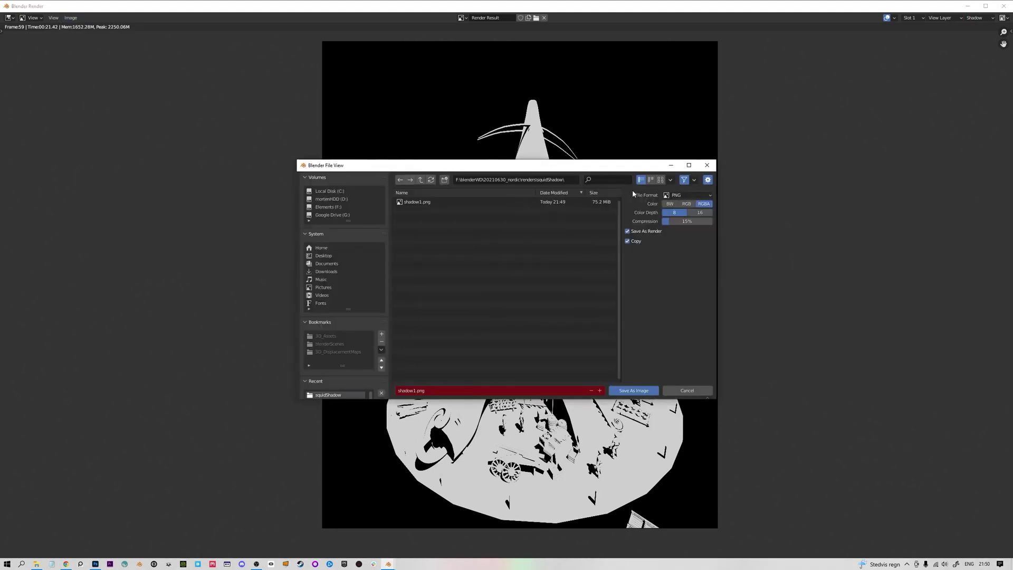
pyautogui.click(688, 196)
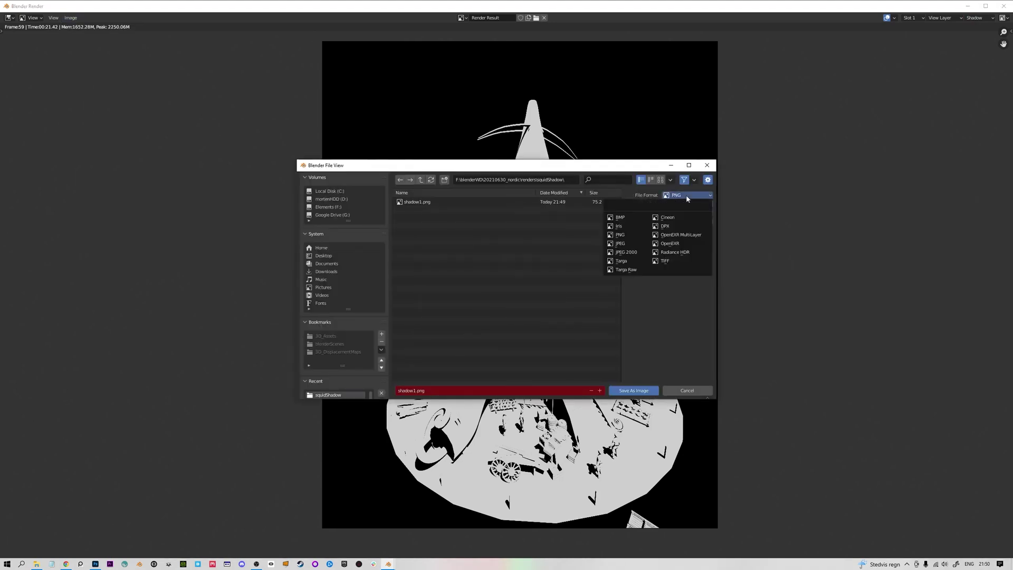
pyautogui.click(668, 236)
pyautogui.click(415, 392)
pyautogui.click(416, 391)
pyautogui.write('exr')
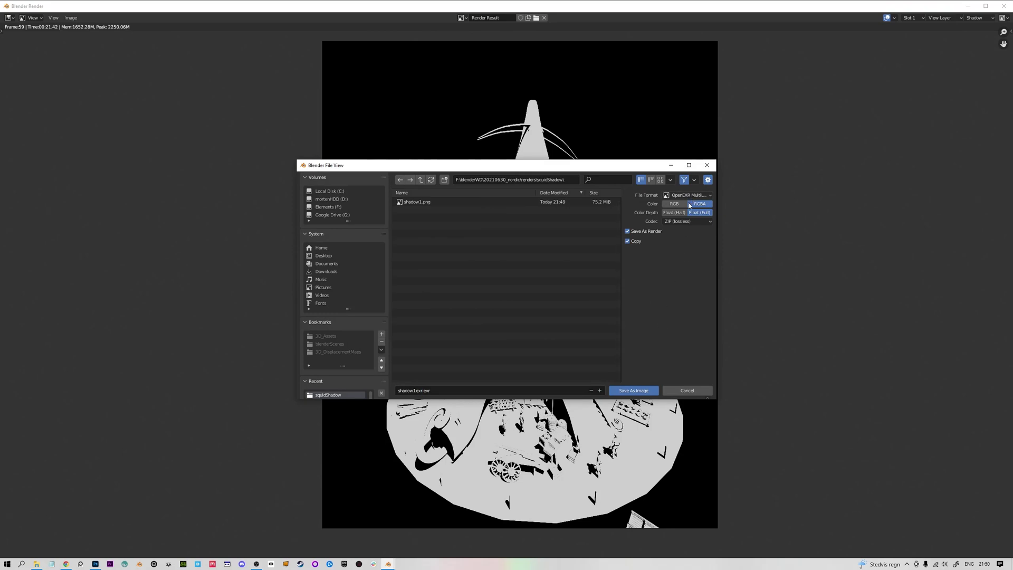
pyautogui.click(625, 391)
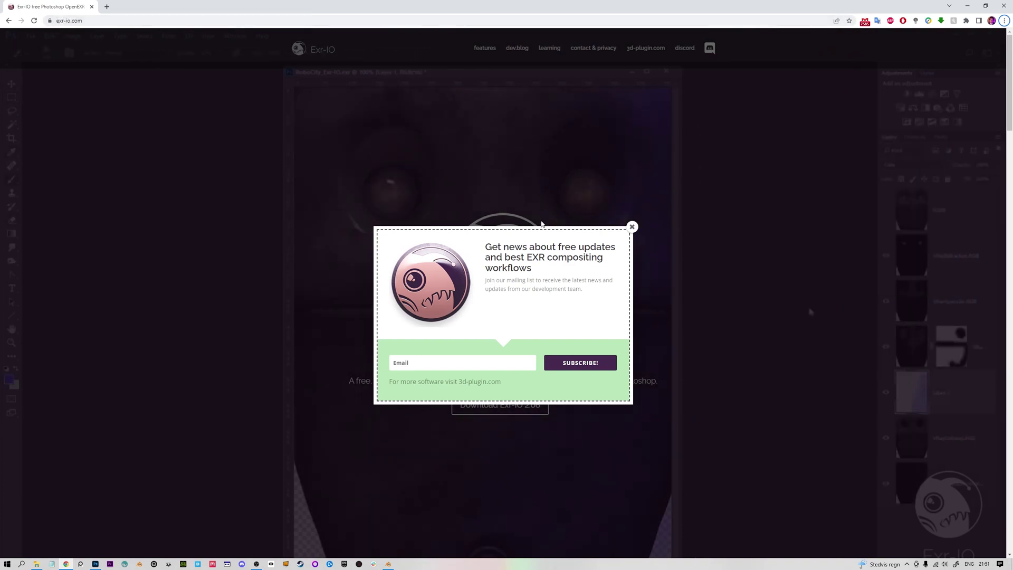
# - Dismiss the newsletter pop-up on the Exr-IO website and open the render1exr file in Photoshop with the existing Exr-IO import options
pyautogui.click(632, 225)
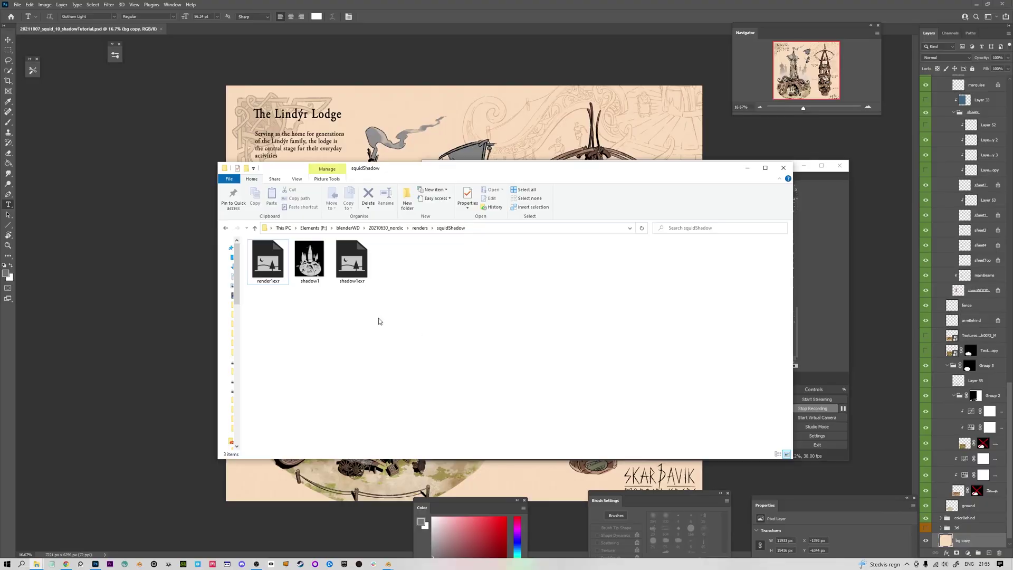
pyautogui.click(278, 269)
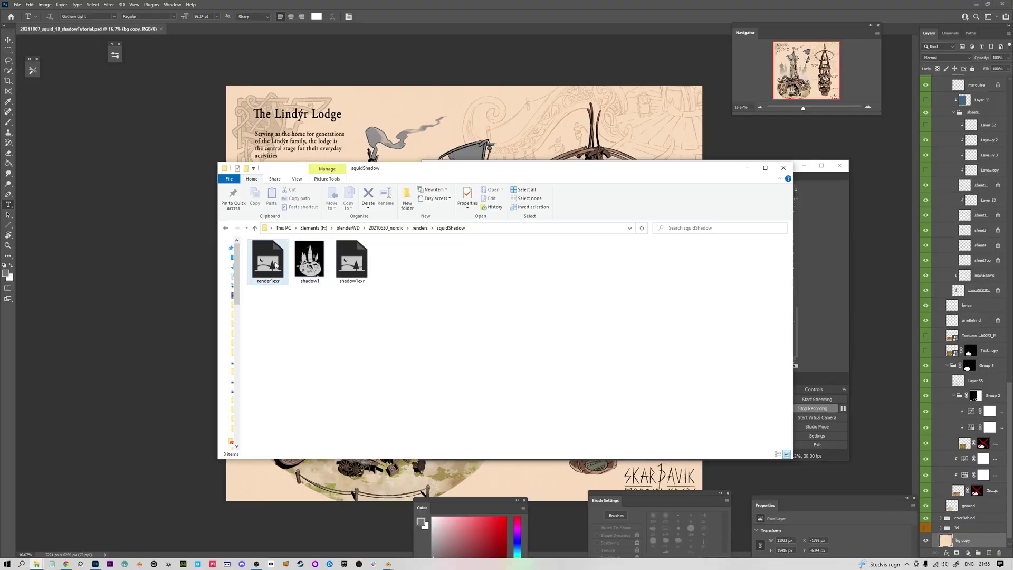
pyautogui.moveTo(278, 269); pyautogui.dragTo(364, 29)
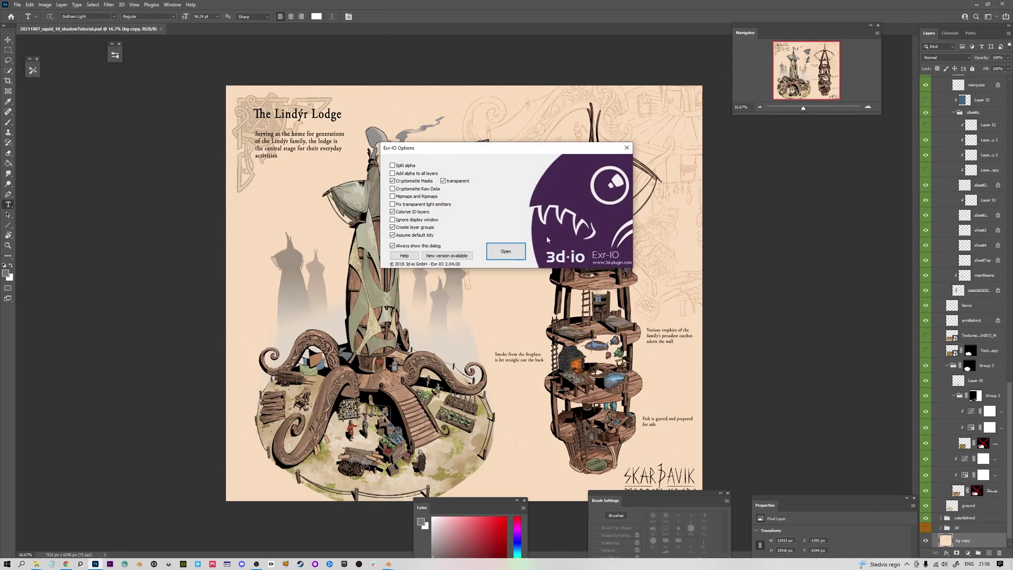
pyautogui.click(514, 255)
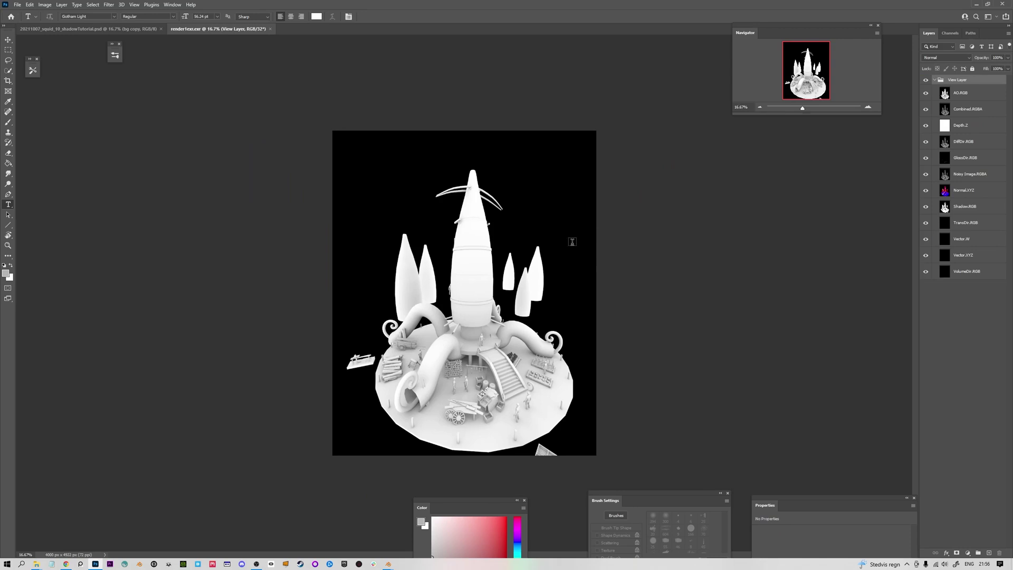
# - Hide all pass layers above Shadow.RGB in the EXR document and select the Shadow.RGB layer
pyautogui.click(945, 95)
pyautogui.moveTo(927, 98); pyautogui.dragTo(938, 203)
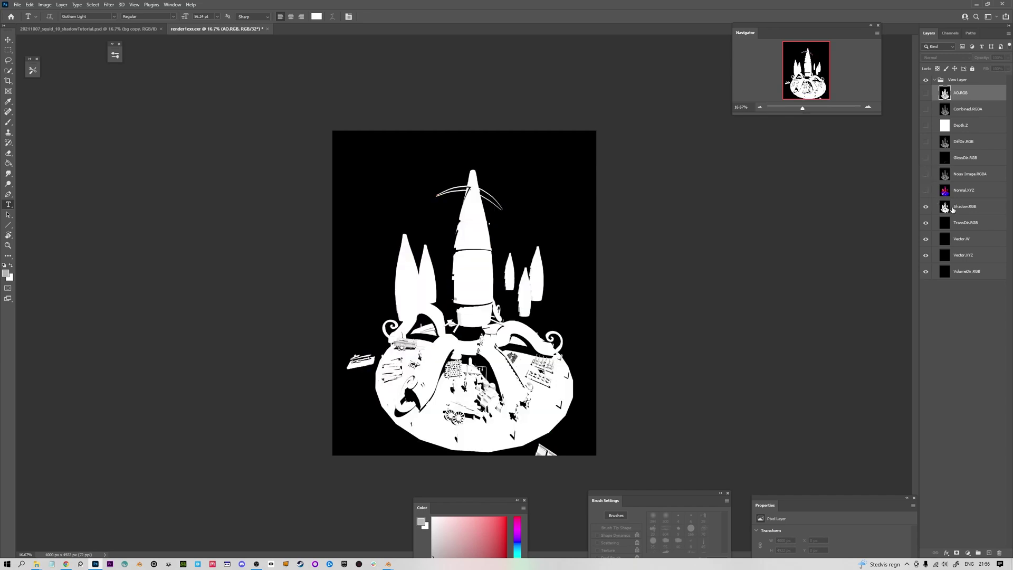
pyautogui.click(953, 210)
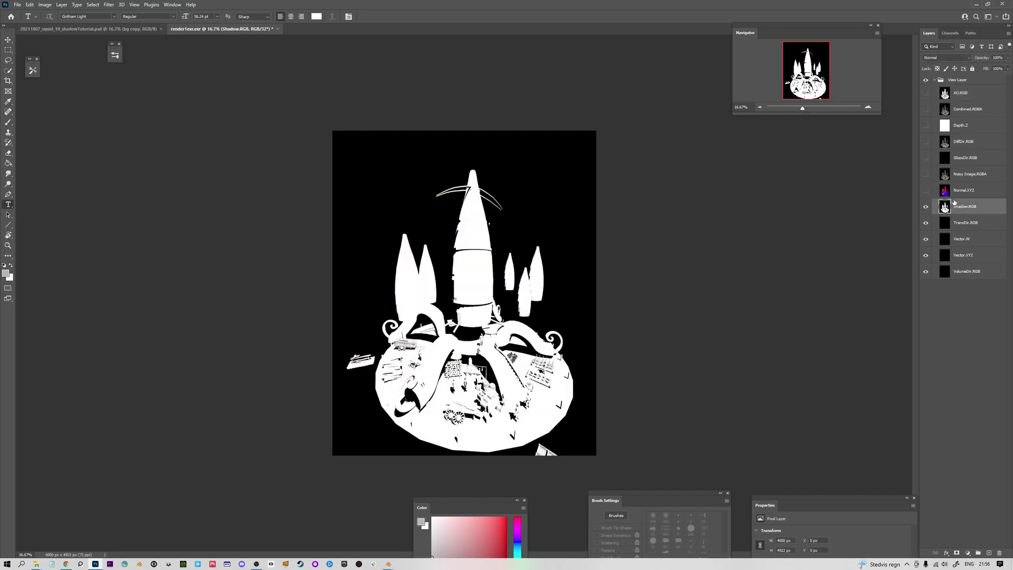
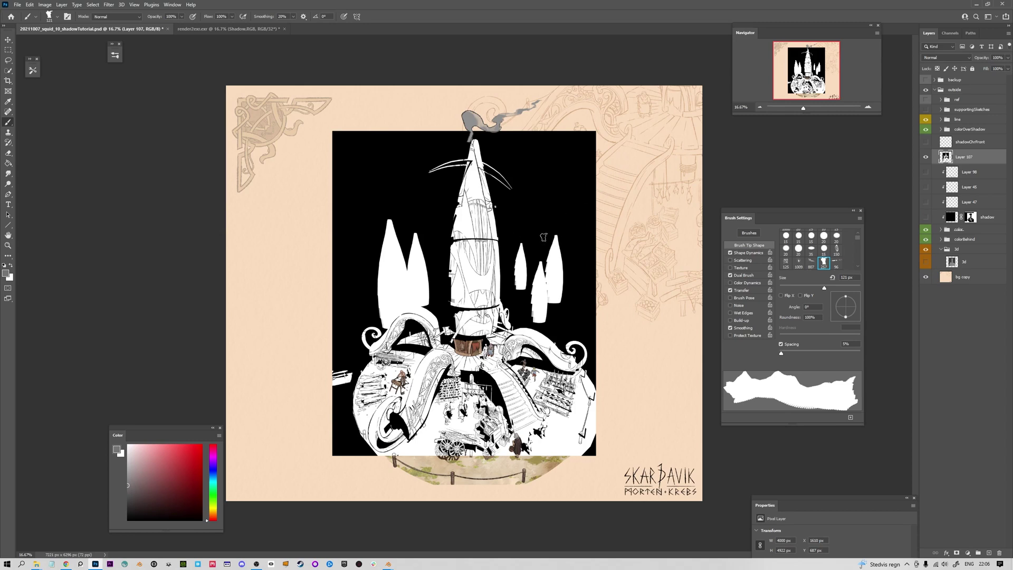
# - Delete Layer 107 with the pasted shadow pass and check the painting while toggling the colorOverShadow group
pyautogui.press('Delete')
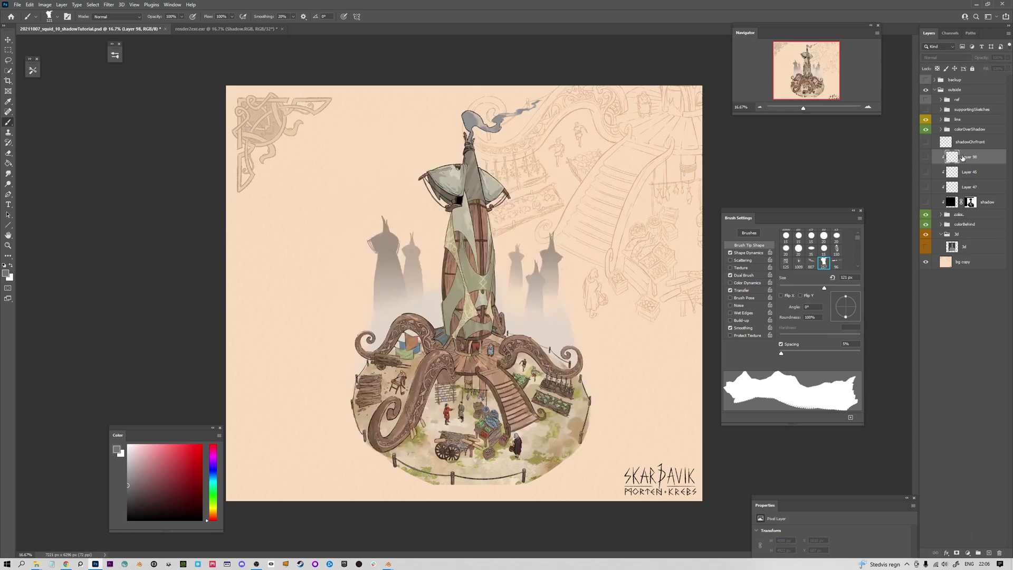
pyautogui.click(928, 127)
pyautogui.click(927, 127)
pyautogui.hotkey('ctrl', '+')
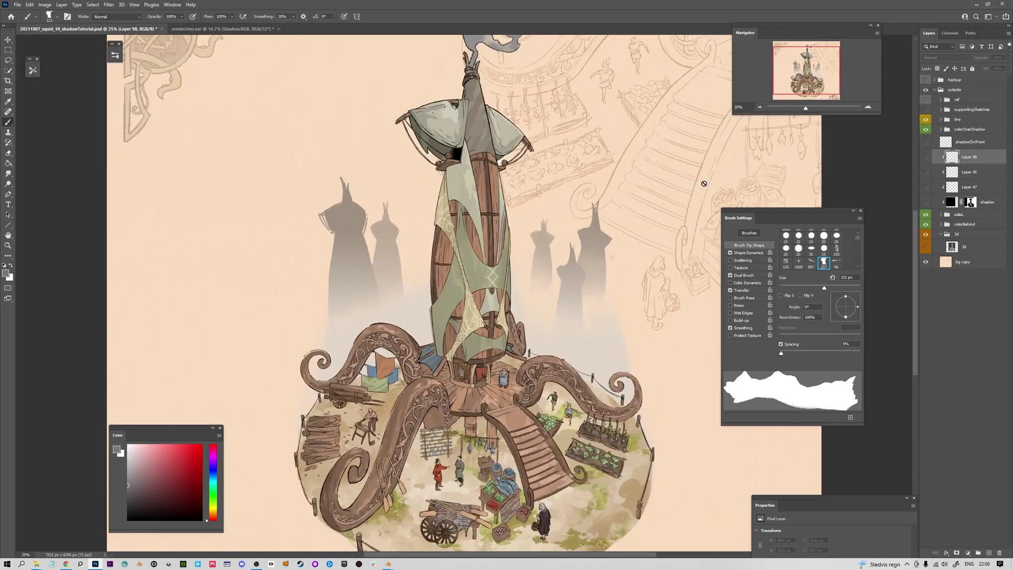
pyautogui.hotkey('ctrl', '-')
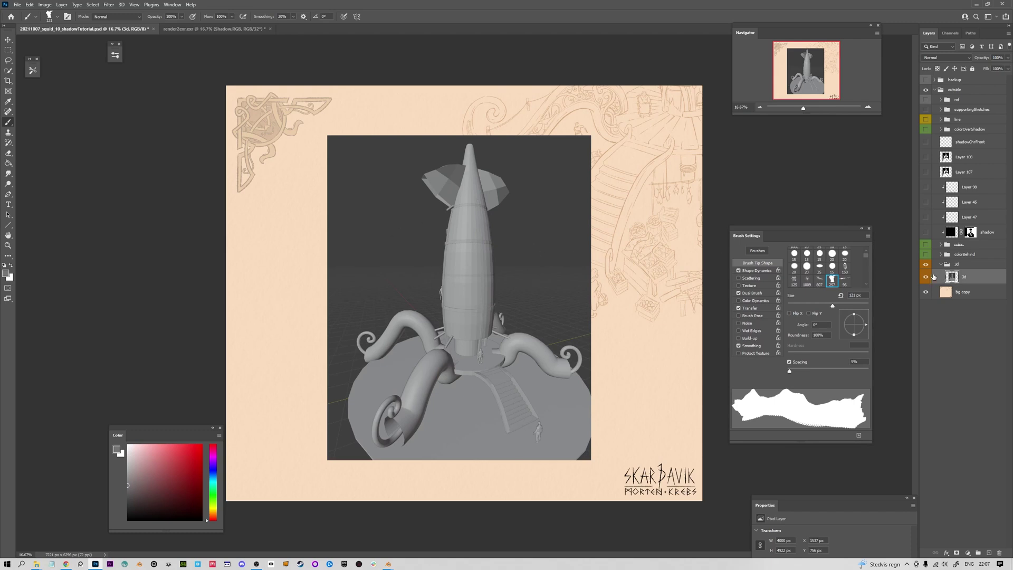
# - Move the Brush Settings window out of the way and check the 3d layer's horizontal position with Free Transform
pyautogui.moveTo(801, 237); pyautogui.dragTo(800, 253)
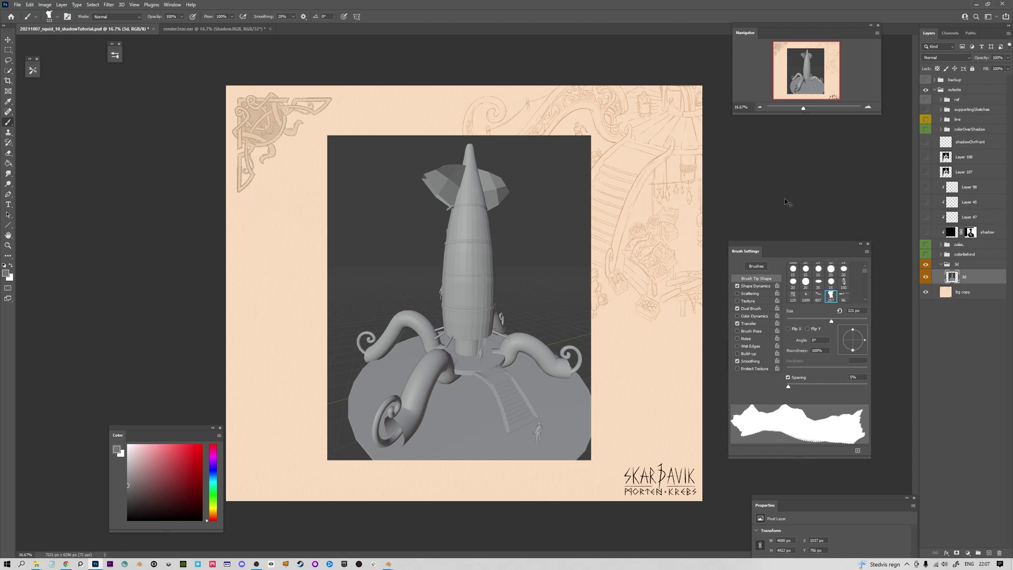
pyautogui.hotkey('ctrl', 't')
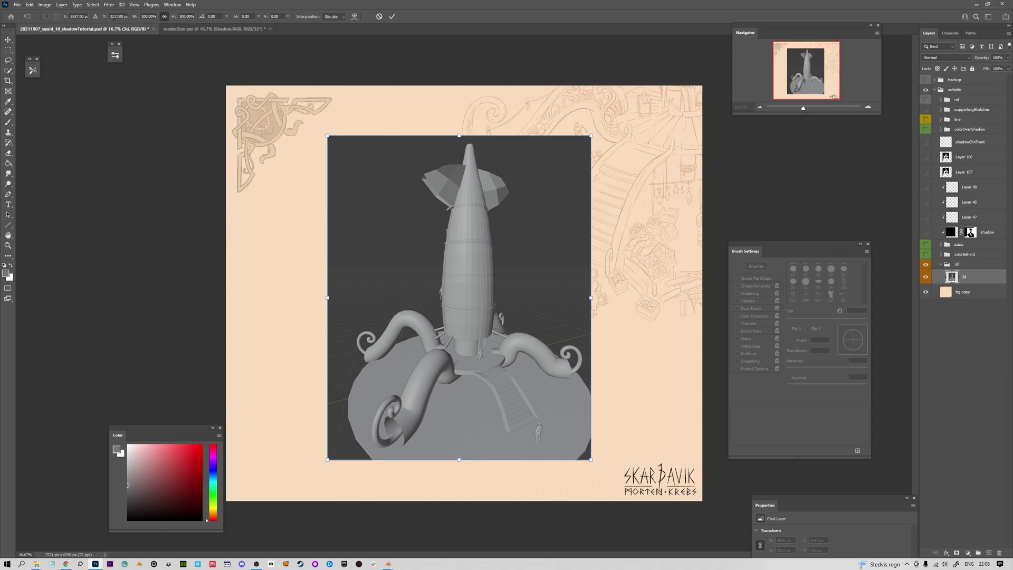
pyautogui.click(73, 17)
pyautogui.click(85, 15)
pyautogui.press('Return')
pyautogui.press('b')
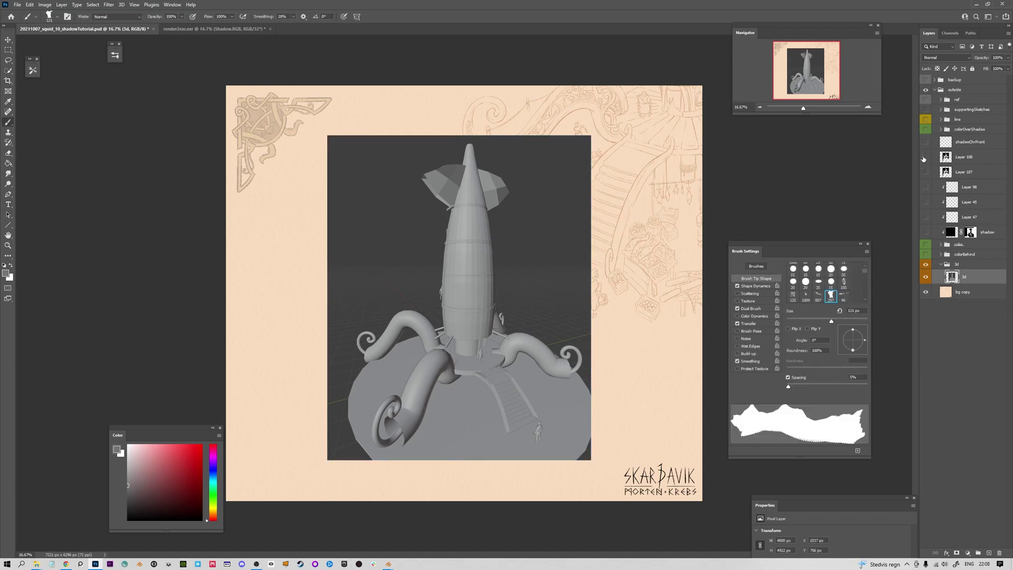
# - Show Layer 108 and set its horizontal reference position to 3537 px with Free Transform
pyautogui.click(925, 157)
pyautogui.click(966, 156)
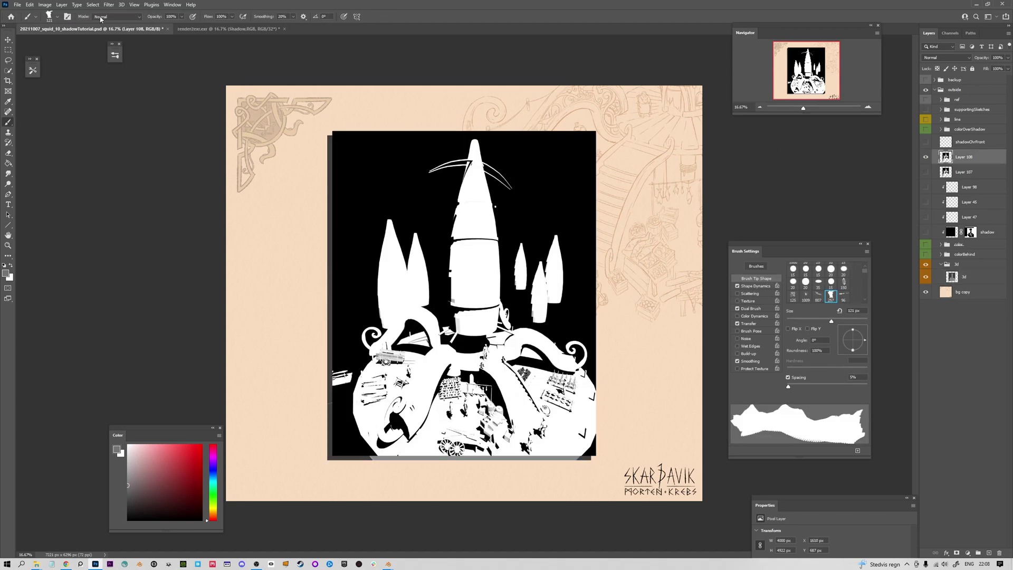
pyautogui.hotkey('ctrl', 't')
pyautogui.write('3562')
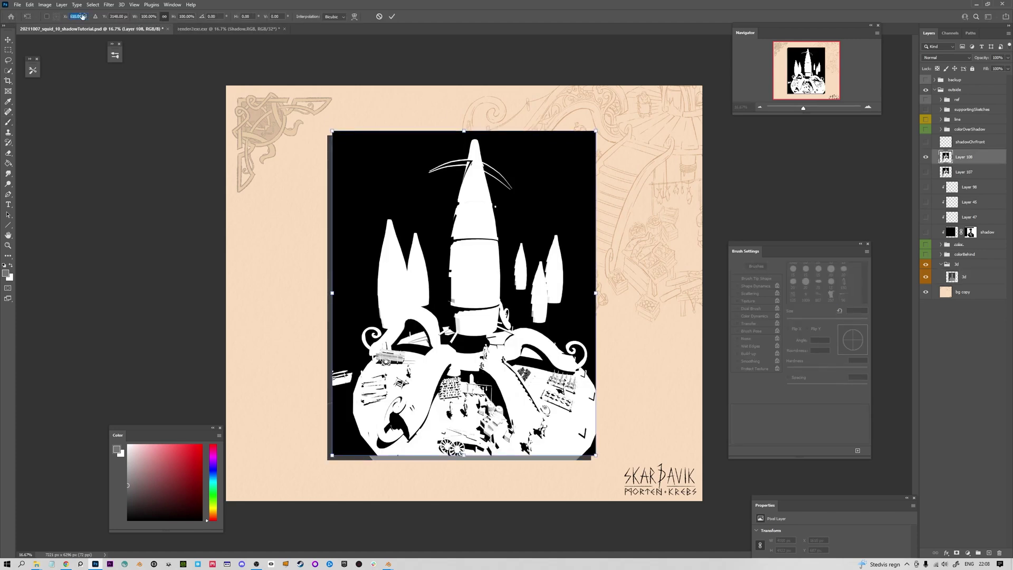
pyautogui.press('Return')
pyautogui.click(392, 16)
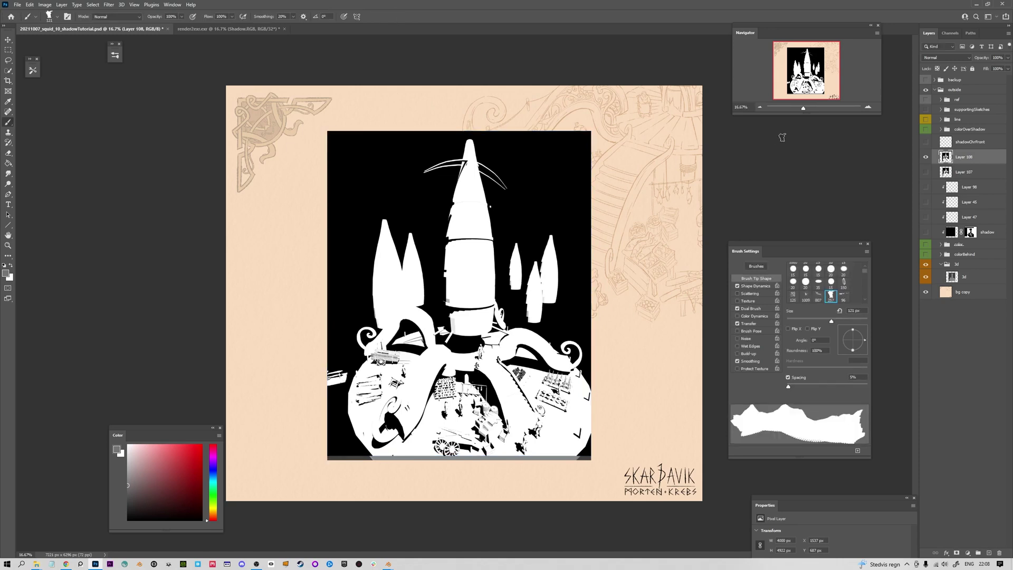
# - Check the 3d layer's vertical position with Free Transform while Layer 108 is hidden, and restore Layer 108 as the active visible layer
pyautogui.click(926, 157)
pyautogui.click(969, 278)
pyautogui.hotkey('ctrl', 't')
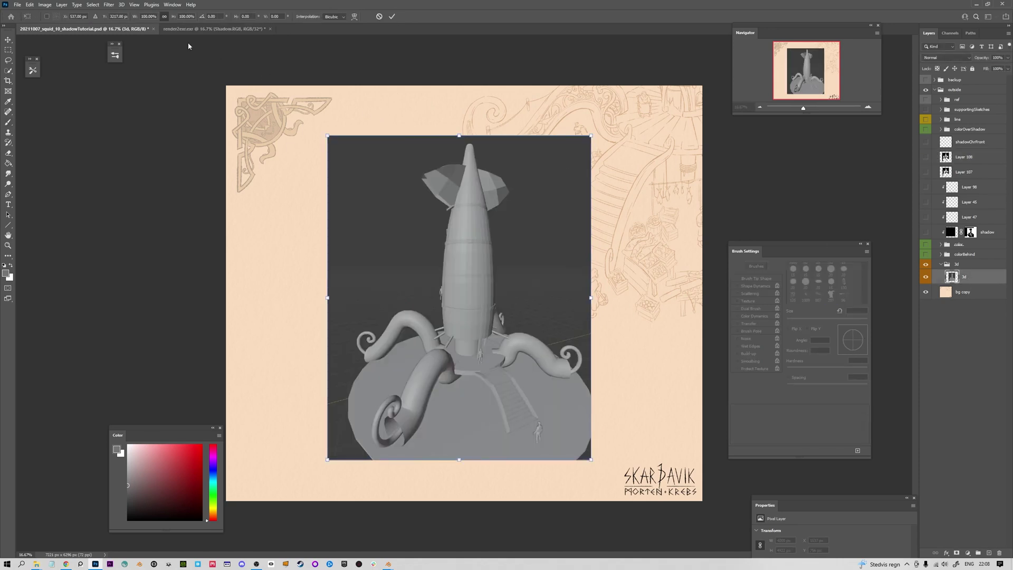
pyautogui.click(120, 16)
pyautogui.press('Escape')
pyautogui.hotkey('ctrl', 'z')
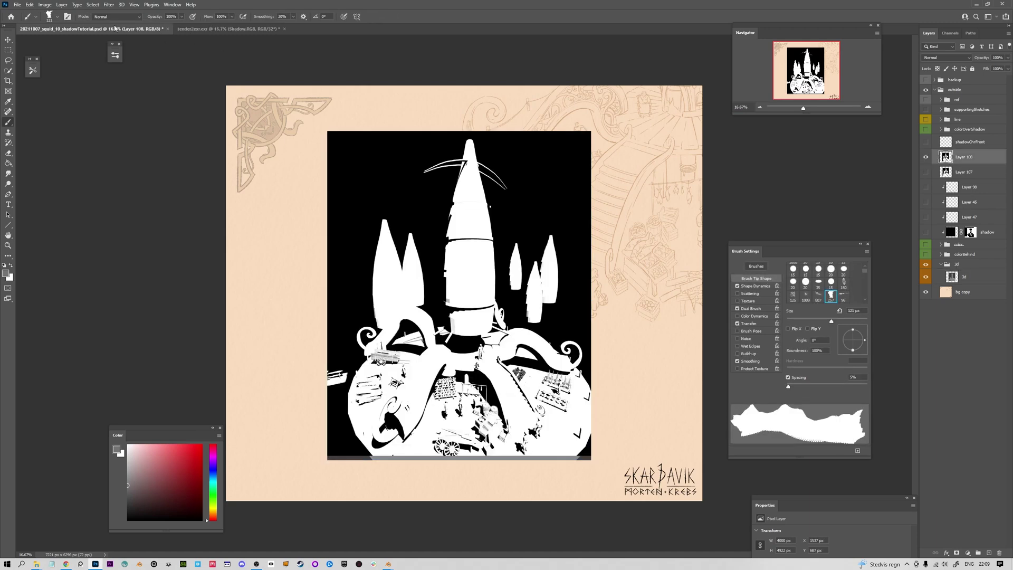
# - Set Layer 108's vertical reference position to 3217 px with Free Transform
pyautogui.hotkey('ctrl', 't')
pyautogui.write('217')
pyautogui.press('Return')
pyautogui.click(392, 16)
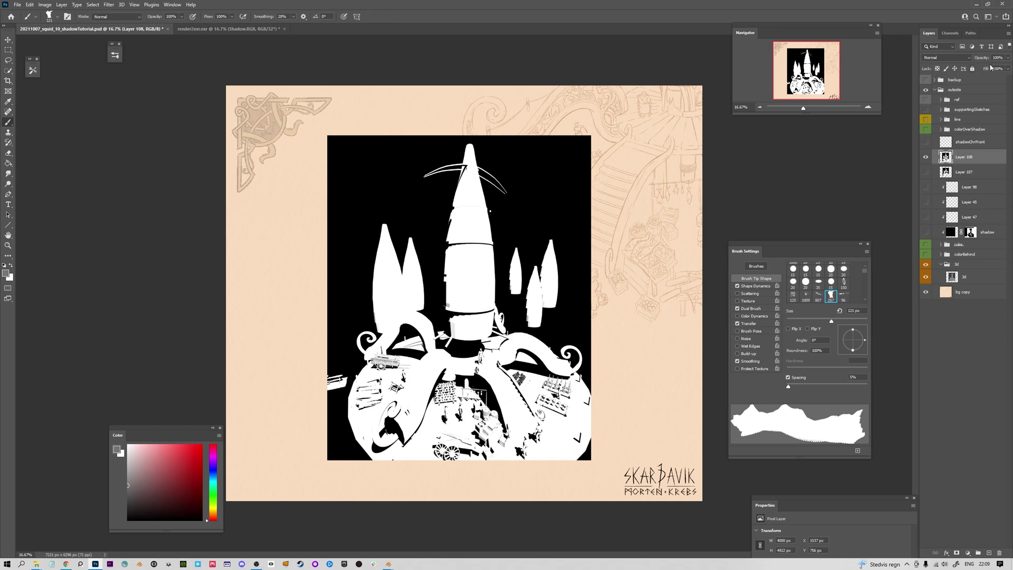
# - Hide the 3d group, show the colorBehind, color and line groups, and inspect how the line art aligns with the shadow pass
pyautogui.moveTo(985, 58)
pyautogui.mouseDown()
pyautogui.moveTo(952, 59)
pyautogui.moveTo(987, 60)
pyautogui.mouseUp()
pyautogui.click(925, 264)
pyautogui.click(925, 254)
pyautogui.click(926, 245)
pyautogui.click(926, 119)
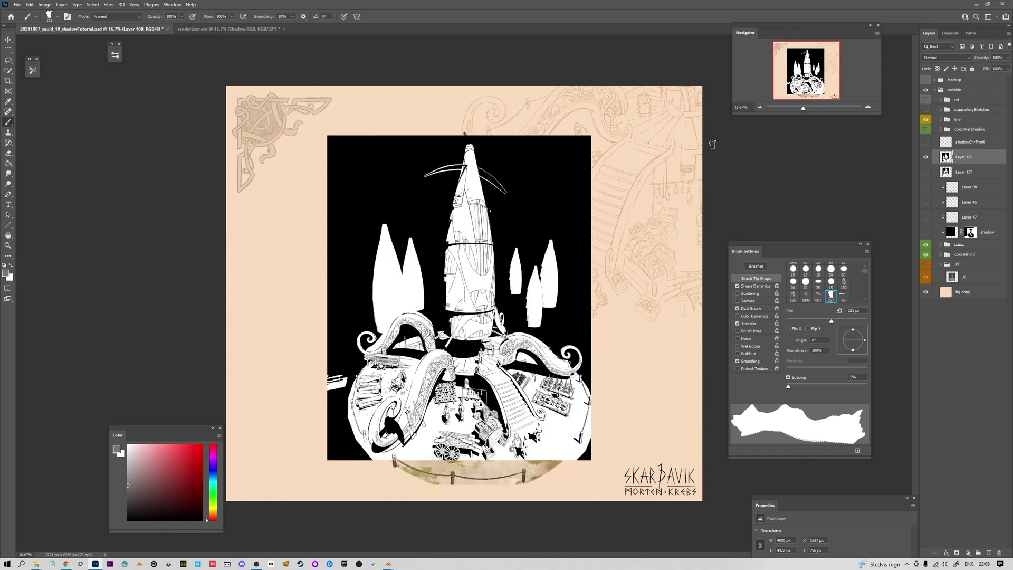
pyautogui.hotkey('ctrl', '+')
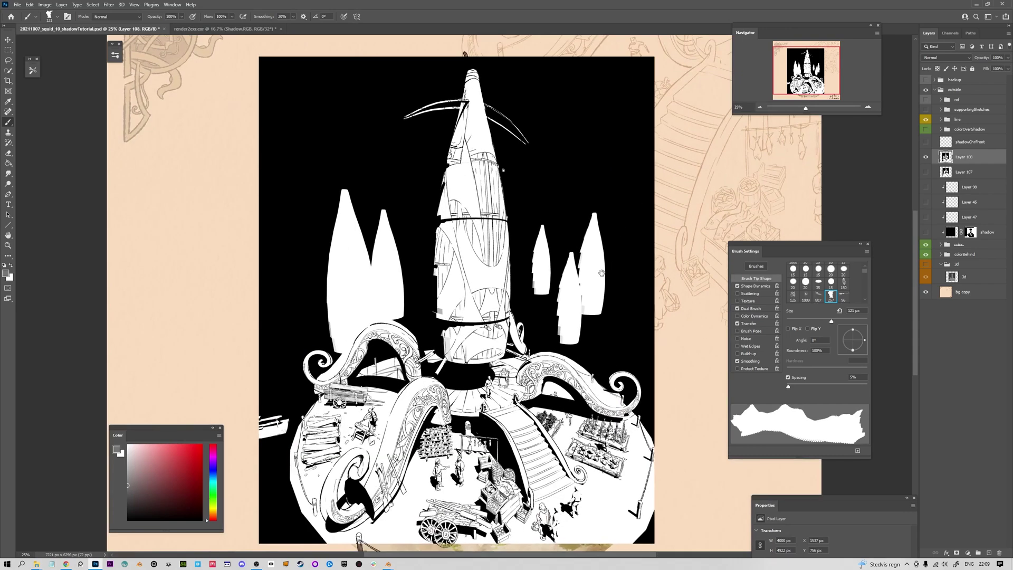
pyautogui.moveTo(602, 272); pyautogui.dragTo(607, 257)
pyautogui.moveTo(593, 294); pyautogui.dragTo(608, 286)
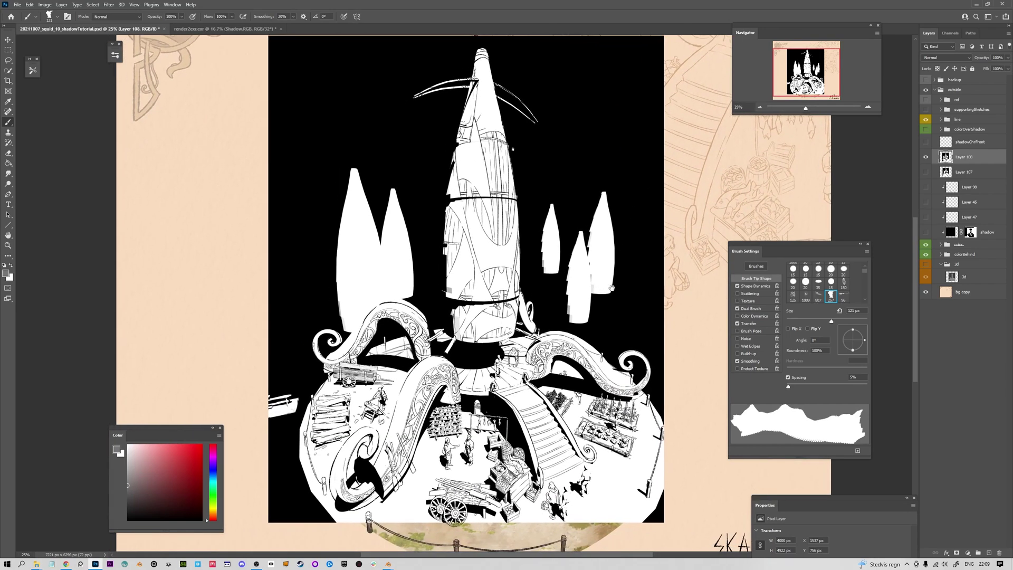
pyautogui.moveTo(805, 246); pyautogui.dragTo(836, 266)
pyautogui.moveTo(694, 278); pyautogui.dragTo(706, 275)
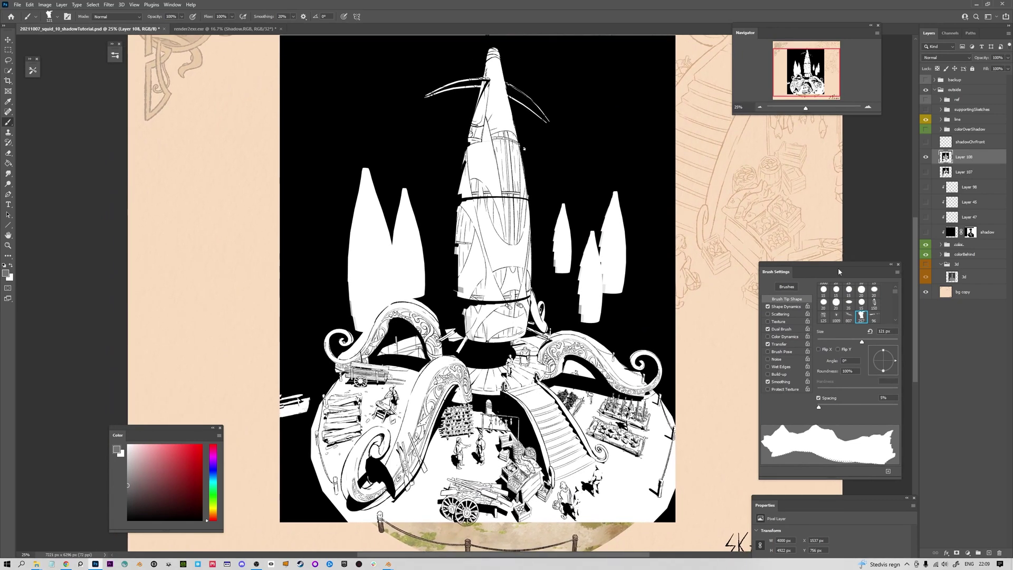
pyautogui.moveTo(832, 273); pyautogui.dragTo(833, 285)
pyautogui.keyDown('alt'); pyautogui.moveTo(660, 248); pyautogui.dragTo(642, 247, button='right'); pyautogui.keyUp('alt')
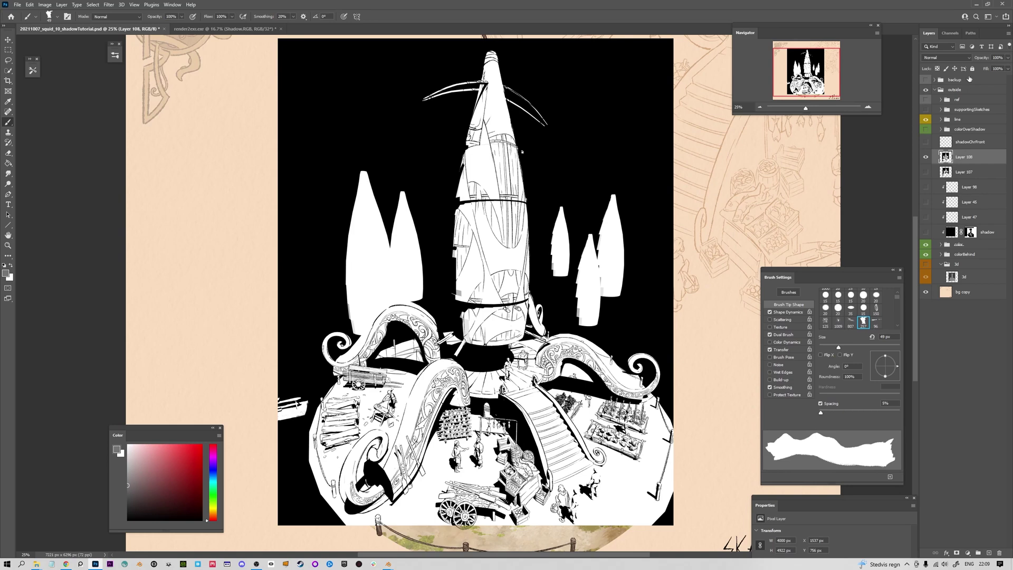
pyautogui.moveTo(982, 58)
pyautogui.mouseDown()
pyautogui.moveTo(884, 62)
pyautogui.moveTo(998, 59)
pyautogui.mouseUp()
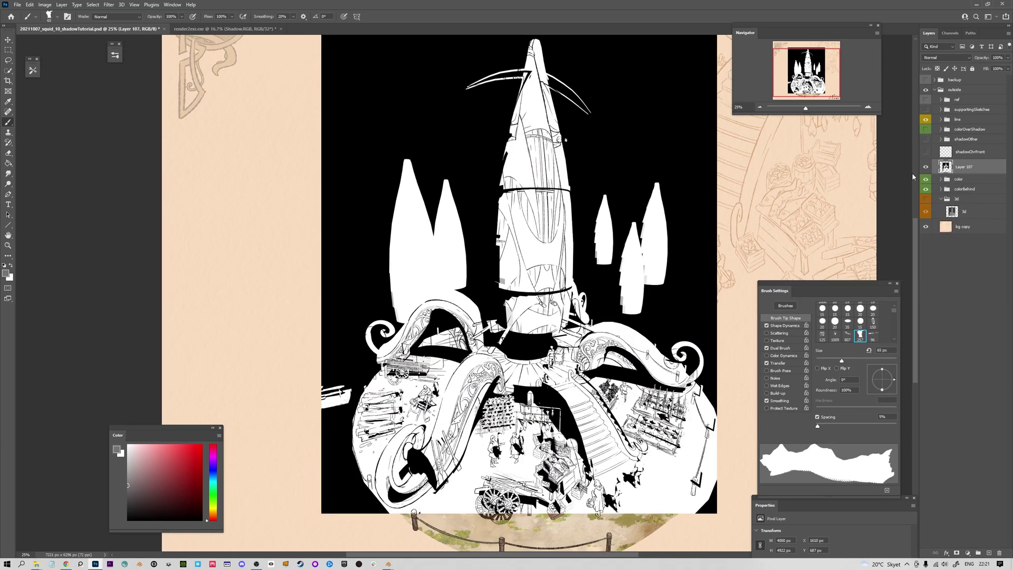
# - Inspect the painted artwork with Layer 107 hidden, toggling the color group's visibility, and restore Layer 107 as visible
pyautogui.click(926, 167)
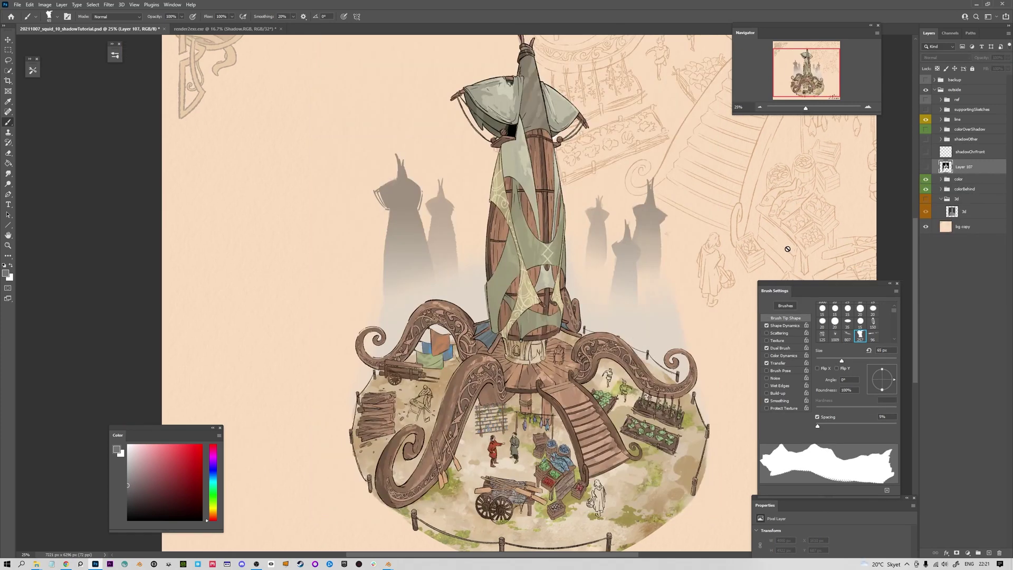
pyautogui.click(927, 180)
pyautogui.click(927, 180)
pyautogui.click(927, 180)
pyautogui.click(927, 180)
pyautogui.click(926, 168)
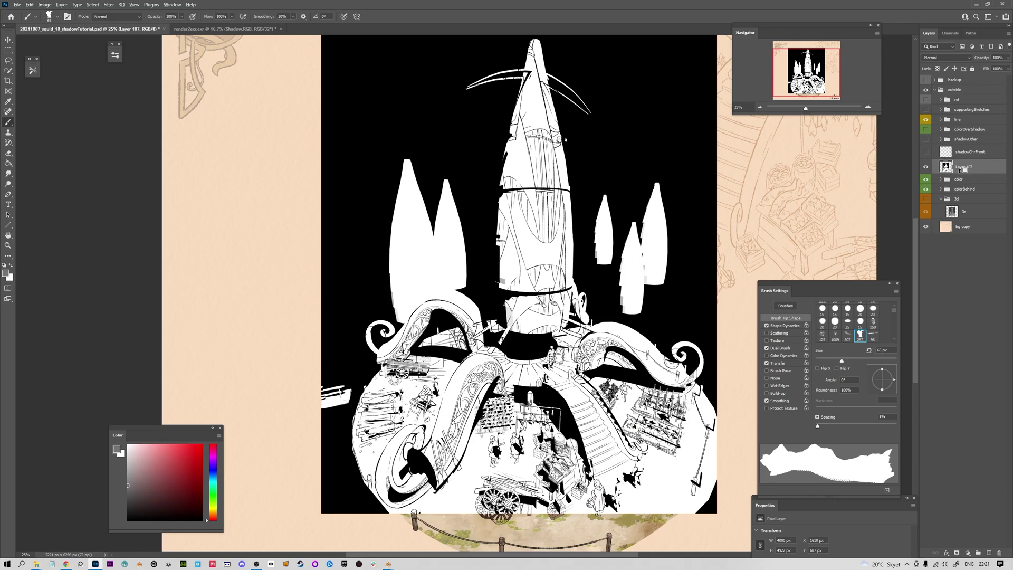
# - Clip Layer 107 to the color group and compare the artwork with the layer hidden and shown
pyautogui.keyDown('alt'); pyautogui.click(968, 173); pyautogui.keyUp('alt')
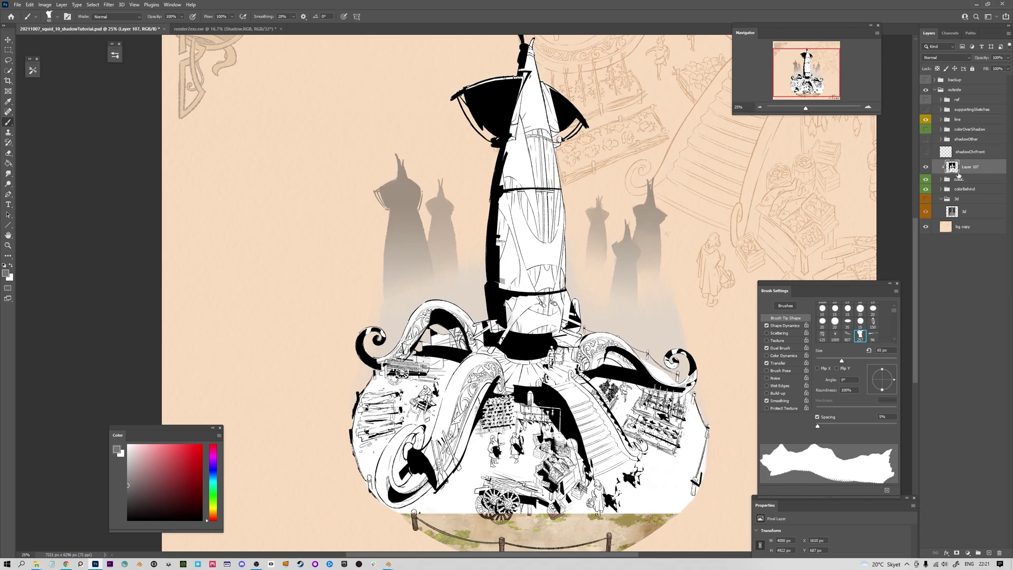
pyautogui.click(927, 168)
pyautogui.click(927, 168)
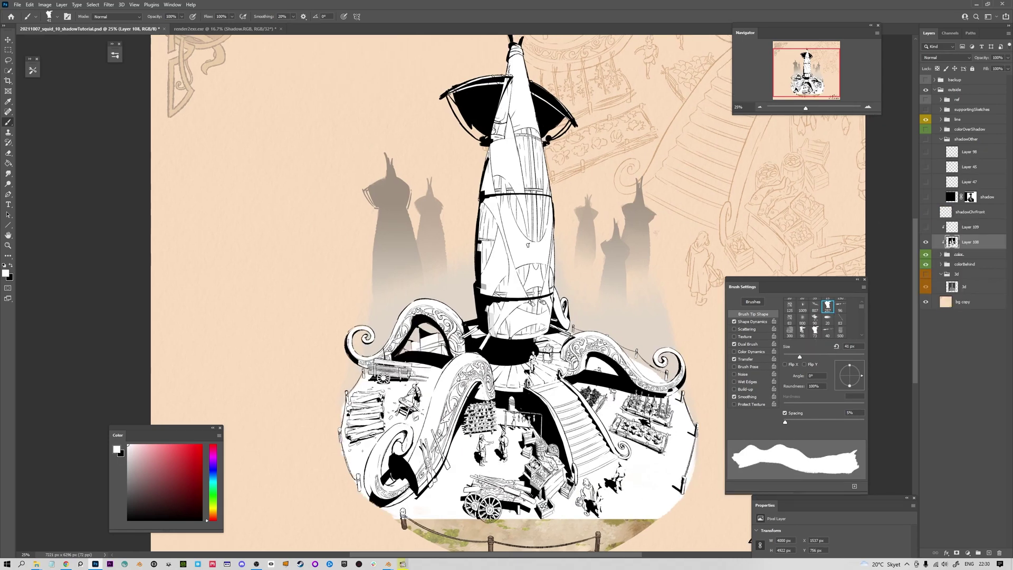
# - Set Layer 108's blend mode to Multiply
pyautogui.click(947, 58)
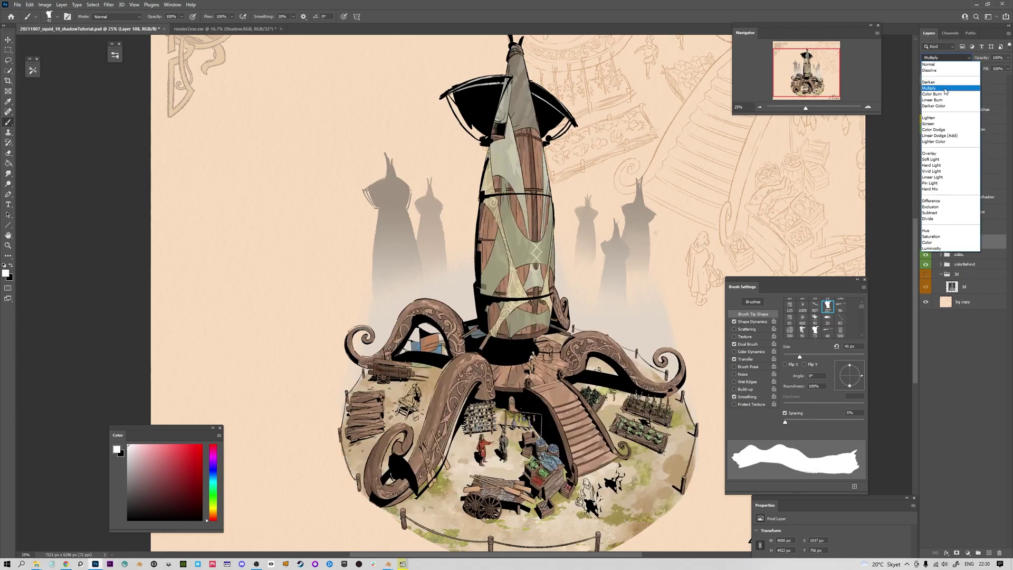
pyautogui.click(945, 89)
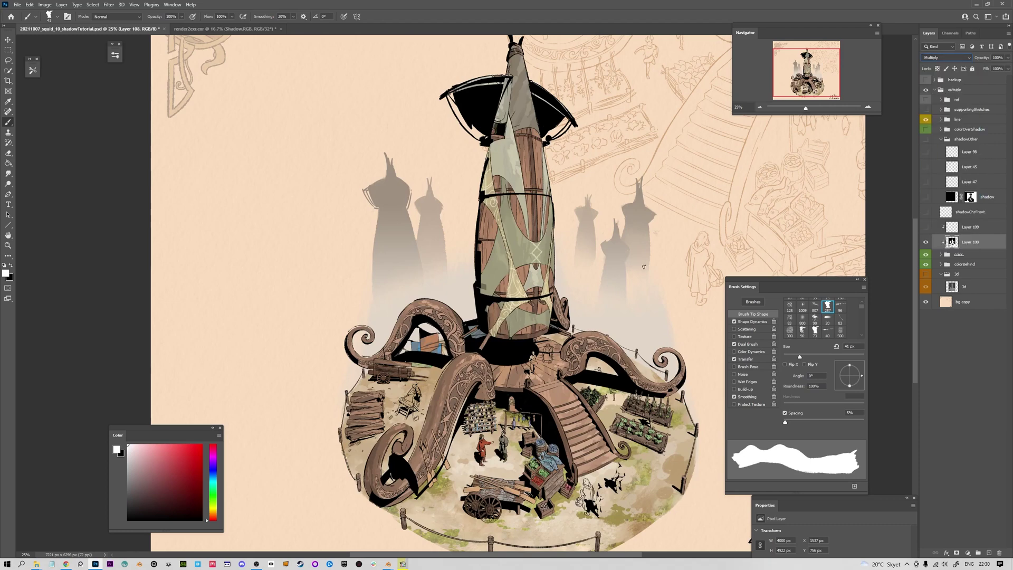
# - Try black and white brush strokes on Layer 108 across the tower's lower shadow band, adjusting the brush size between strokes
pyautogui.press('x')
pyautogui.keyDown('alt'); pyautogui.moveTo(496, 298); pyautogui.dragTo(509, 298, button='right'); pyautogui.keyUp('alt')
pyautogui.moveTo(499, 301); pyautogui.dragTo(535, 305)
pyautogui.press('x')
pyautogui.keyDown('alt'); pyautogui.moveTo(528, 296); pyautogui.dragTo(516, 296, button='right'); pyautogui.keyUp('alt')
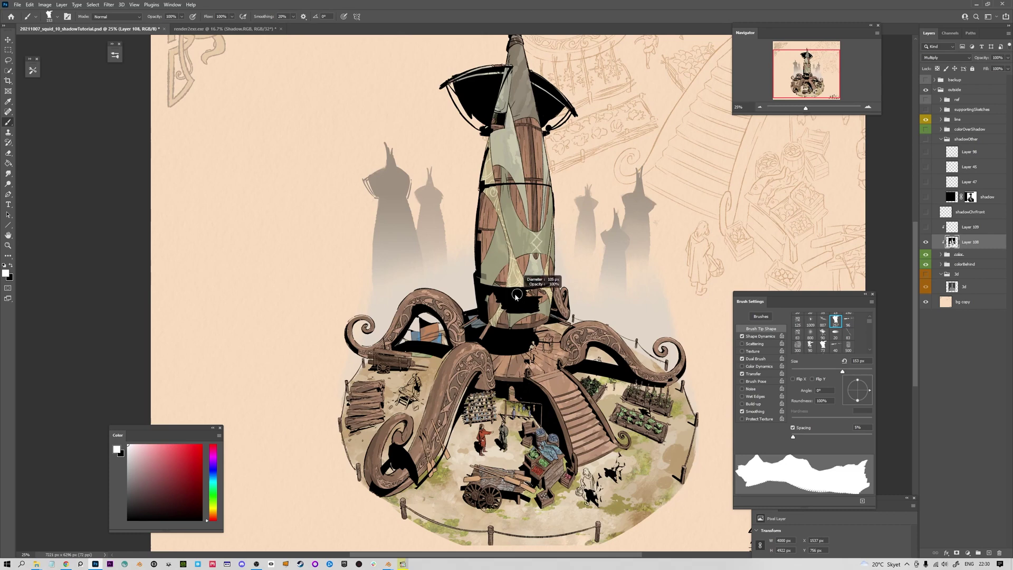
pyautogui.moveTo(504, 307); pyautogui.dragTo(544, 301)
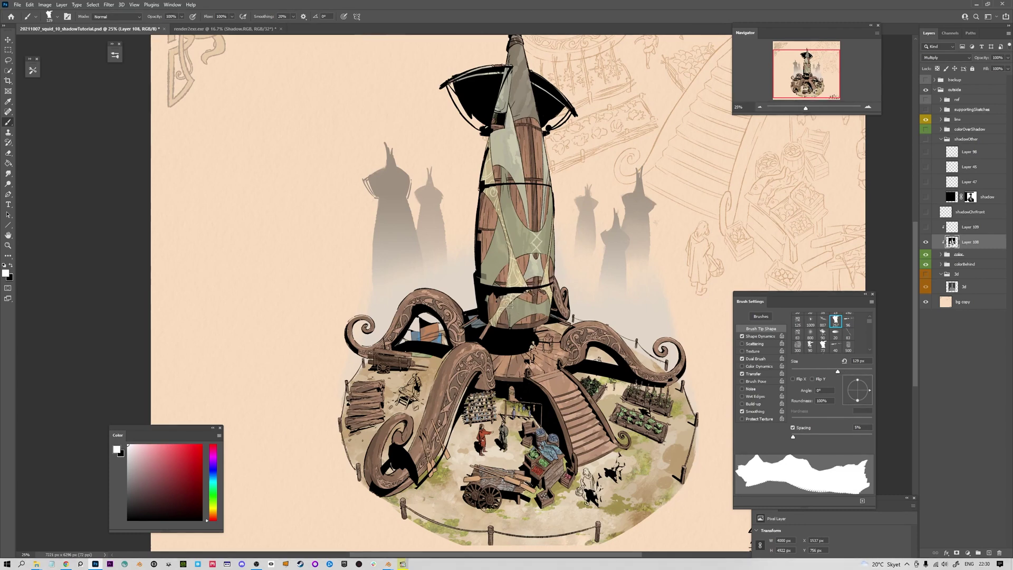
pyautogui.press('x')
pyautogui.moveTo(520, 288)
pyautogui.keyDown('alt'); pyautogui.mouseDown(button='right')
pyautogui.moveTo(502, 289)
pyautogui.moveTo(520, 293)
pyautogui.mouseUp(button='right'); pyautogui.keyUp('alt')
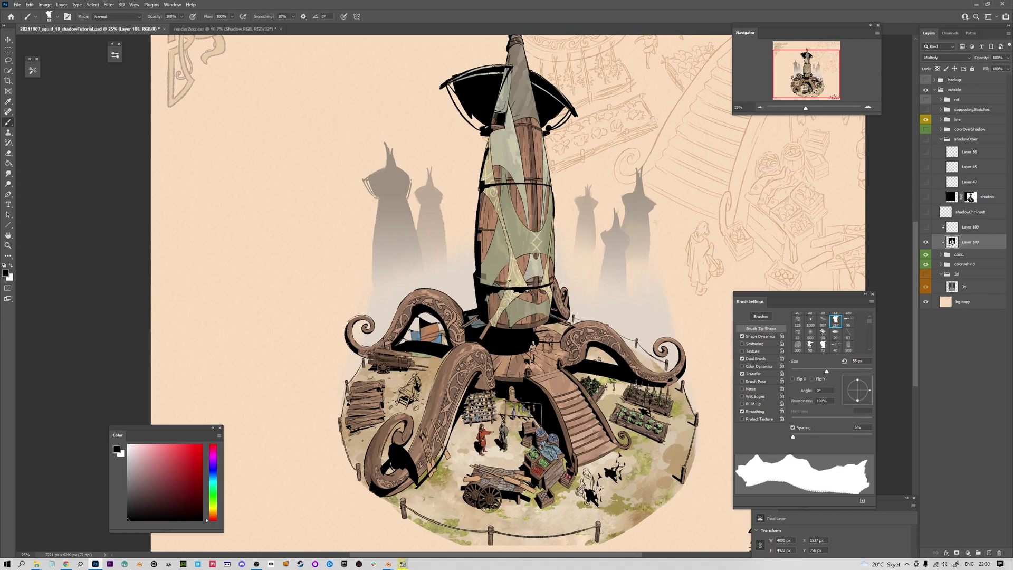
pyautogui.press('x')
pyautogui.press('x')
pyautogui.moveTo(520, 285)
pyautogui.keyDown('alt'); pyautogui.mouseDown(button='right')
pyautogui.moveTo(498, 285)
pyautogui.moveTo(510, 282)
pyautogui.mouseUp(button='right'); pyautogui.keyUp('alt')
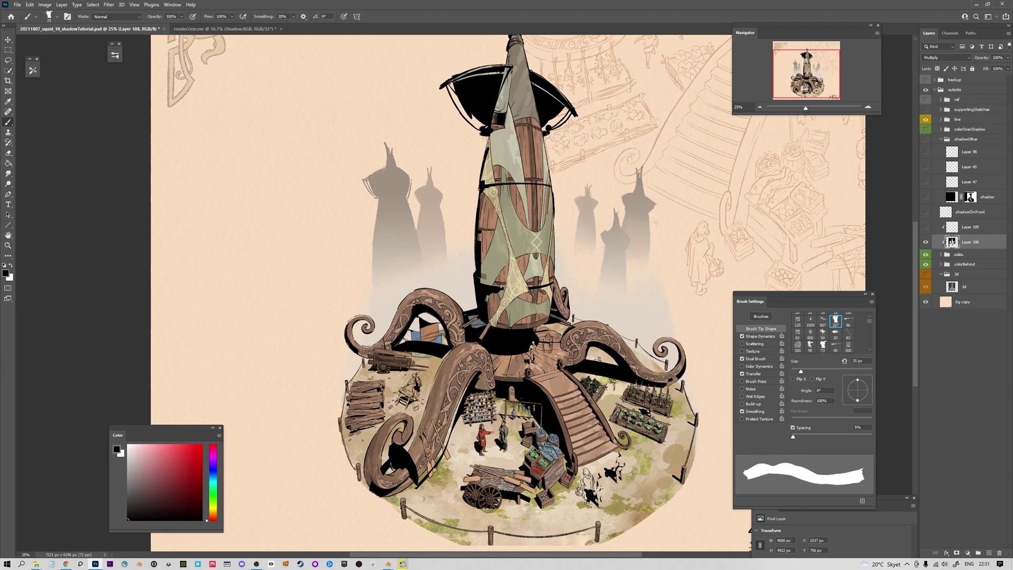
# - Reduce the brush size to 1 px and bring up the Color panel beside the tower
pyautogui.press('[')
pyautogui.press('[')
pyautogui.press('[')
pyautogui.press('[')
pyautogui.press('[')
pyautogui.press('[')
pyautogui.press('[')
pyautogui.press('[')
pyautogui.press('[')
pyautogui.press('[')
pyautogui.press('[')
pyautogui.press('[')
pyautogui.press('[')
pyautogui.press('[')
pyautogui.press('[')
pyautogui.press('[')
pyautogui.press('[')
pyautogui.press('[')
pyautogui.press('[')
pyautogui.press('[')
pyautogui.press('F6')
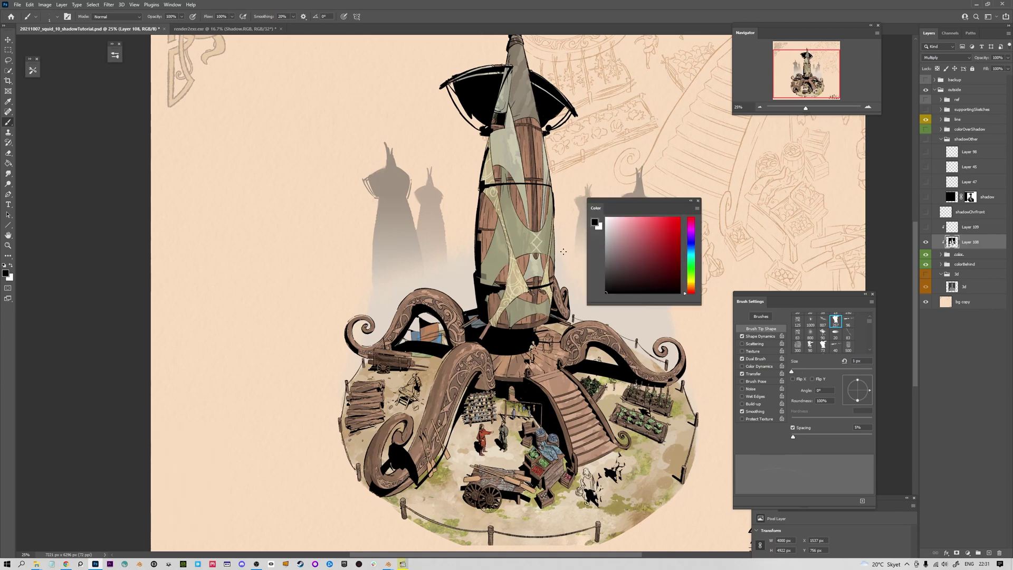
# - Set the brush size to 41 px and touch up Layer 108 near the tower's lower band, swapping between black and white
pyautogui.press('x')
pyautogui.press('x')
pyautogui.press('x')
pyautogui.press('x')
pyautogui.press('x')
pyautogui.press('x')
pyautogui.keyDown('alt'); pyautogui.moveTo(543, 266); pyautogui.dragTo(551, 267, button='right'); pyautogui.keyUp('alt')
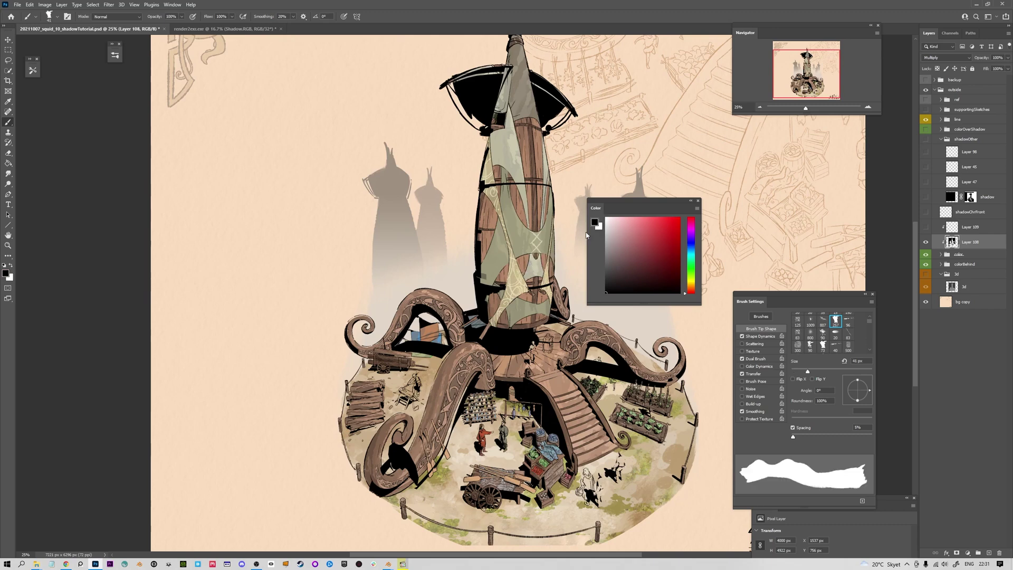
pyautogui.press('x')
pyautogui.press('x')
pyautogui.press('x')
pyautogui.press('x')
pyautogui.press('x')
pyautogui.moveTo(494, 295)
pyautogui.mouseDown()
pyautogui.moveTo(495, 317)
pyautogui.moveTo(491, 306)
pyautogui.mouseUp()
pyautogui.hotkey('shift', 'alt', 'n')
pyautogui.hotkey('shift', 'alt', 'm')
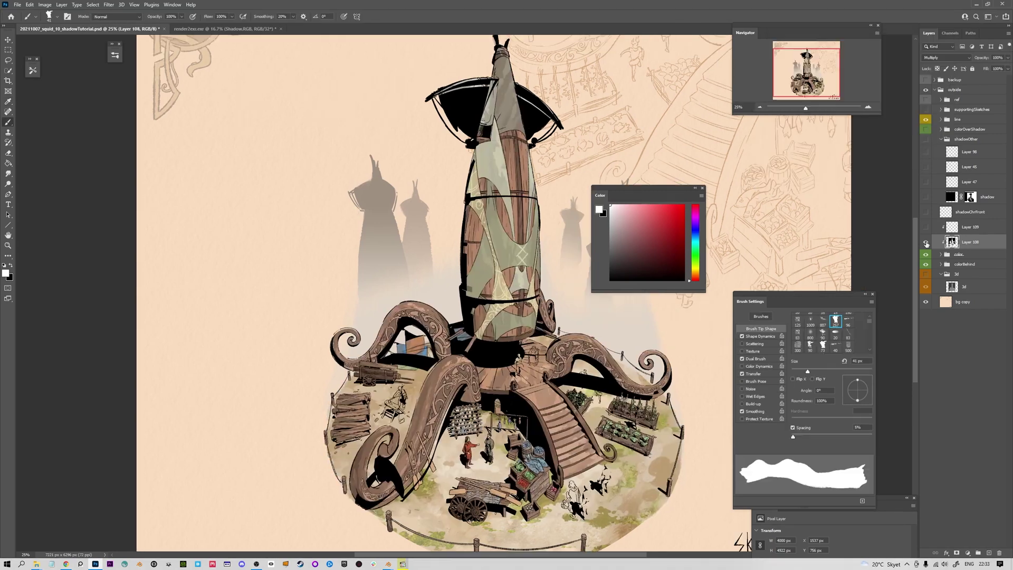
# - Hide Layer 108, add a new clipped layer directly above the color group, and fill it with black
pyautogui.click(927, 242)
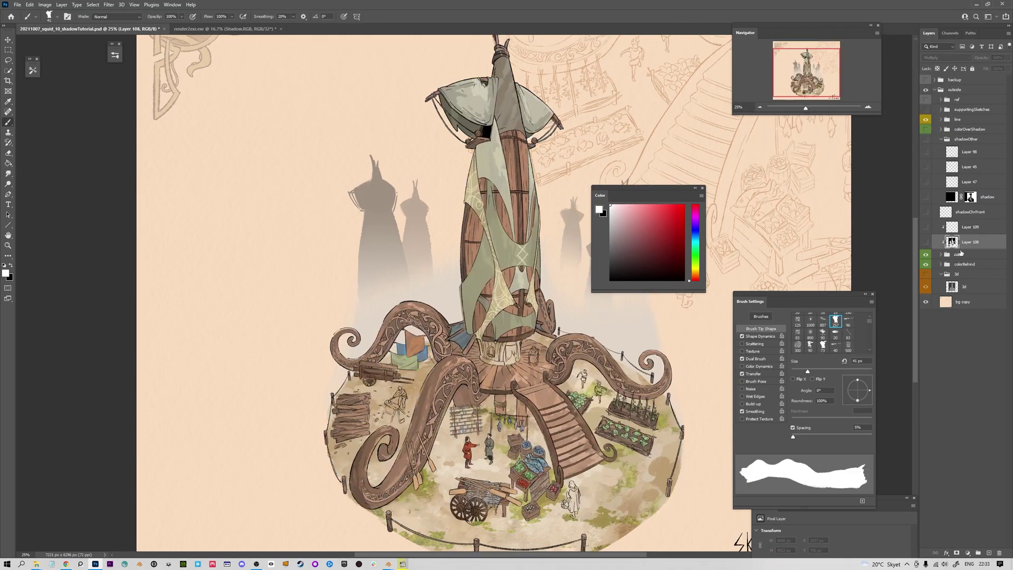
pyautogui.click(960, 254)
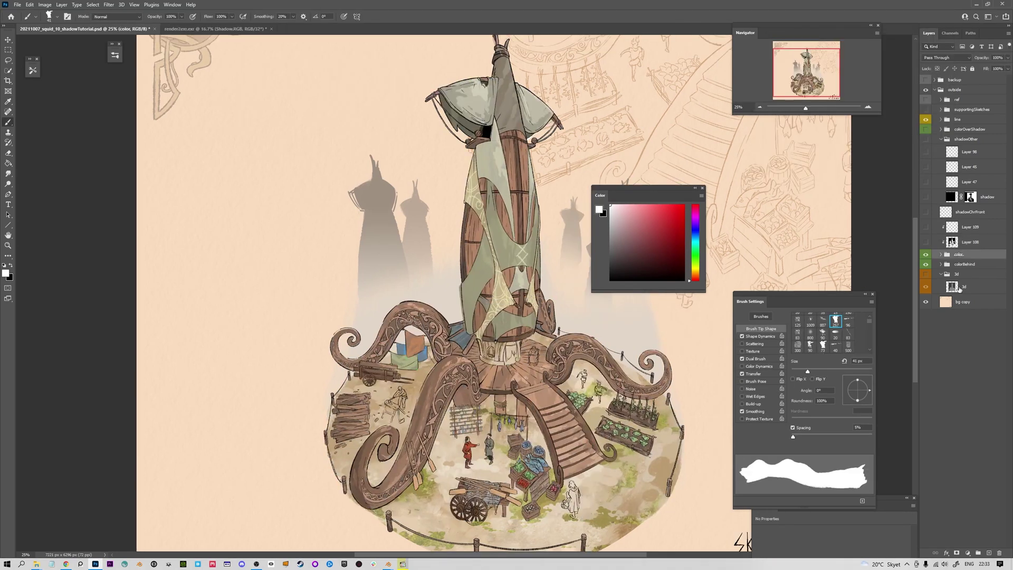
pyautogui.click(989, 554)
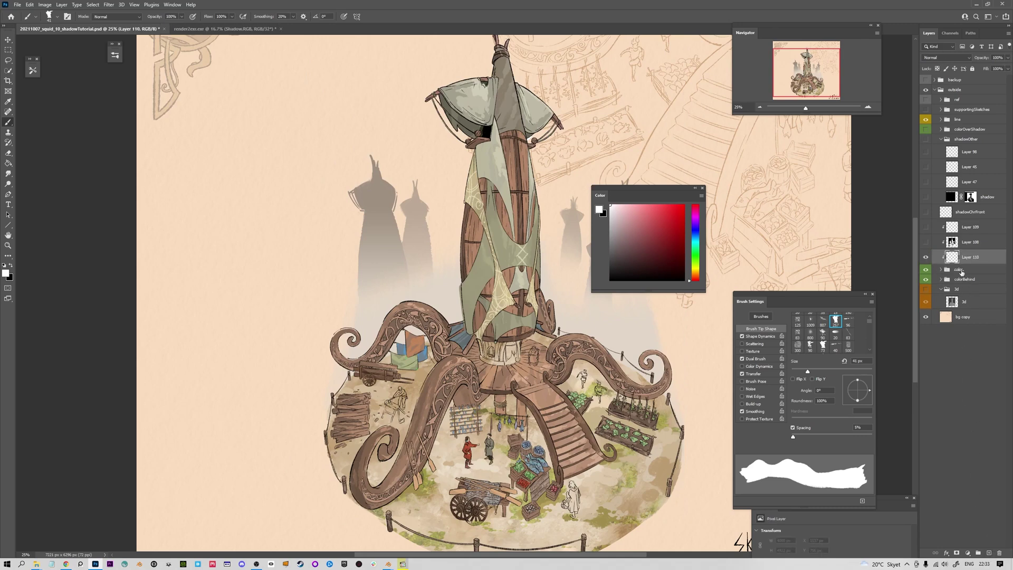
pyautogui.press('g')
pyautogui.press('x')
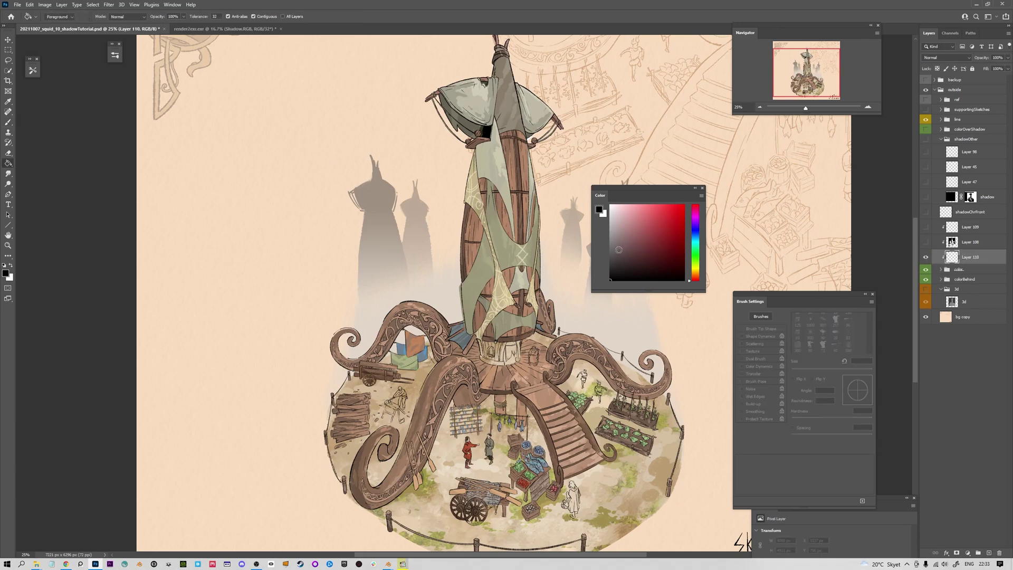
pyautogui.click(510, 345)
pyautogui.moveTo(513, 262); pyautogui.dragTo(496, 236)
# - Move Layer 108 out of the outside group to directly above it and set its blend mode to Normal
pyautogui.click(969, 243)
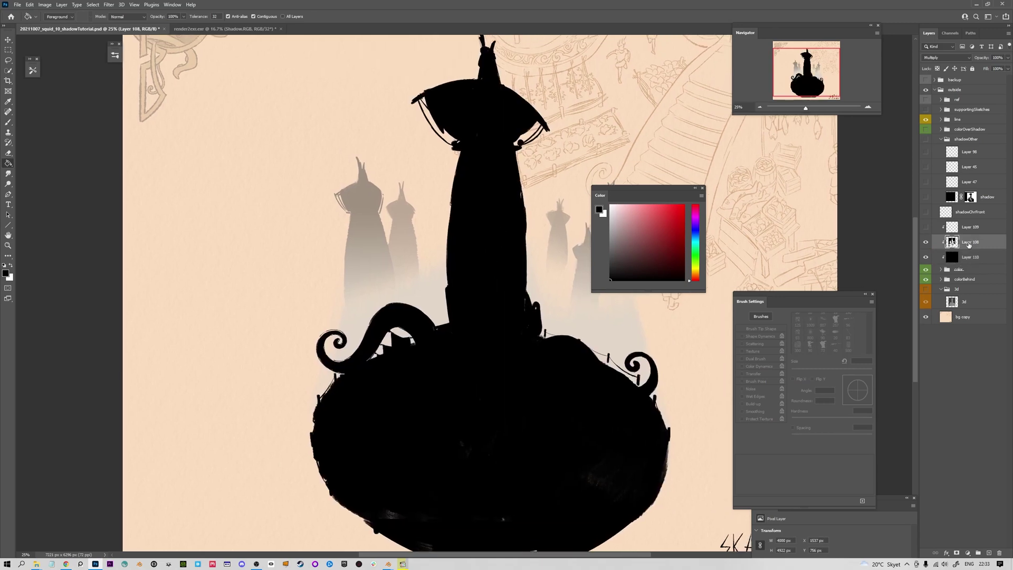
pyautogui.moveTo(966, 243); pyautogui.dragTo(933, 80)
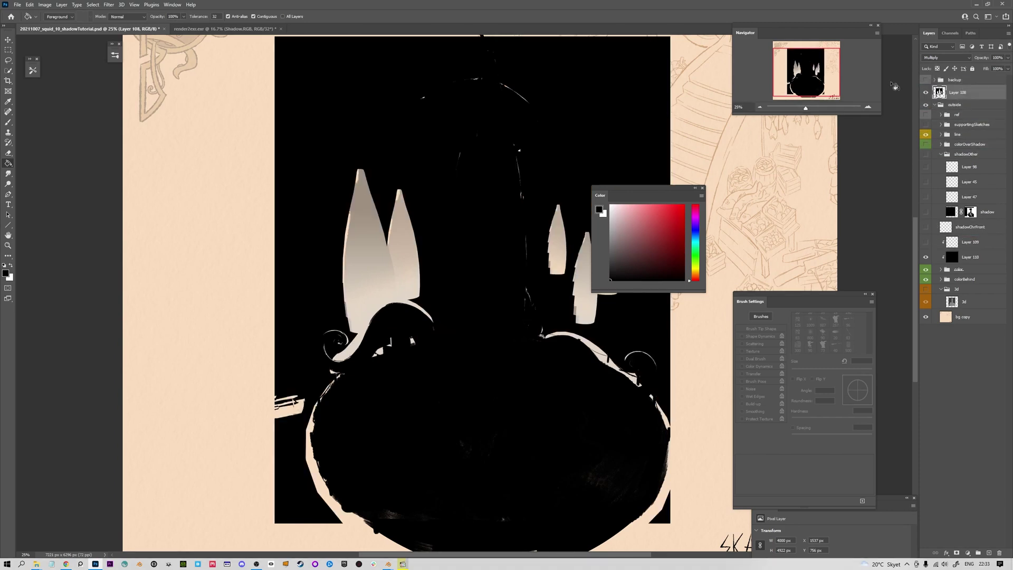
pyautogui.click(940, 58)
pyautogui.click(936, 59)
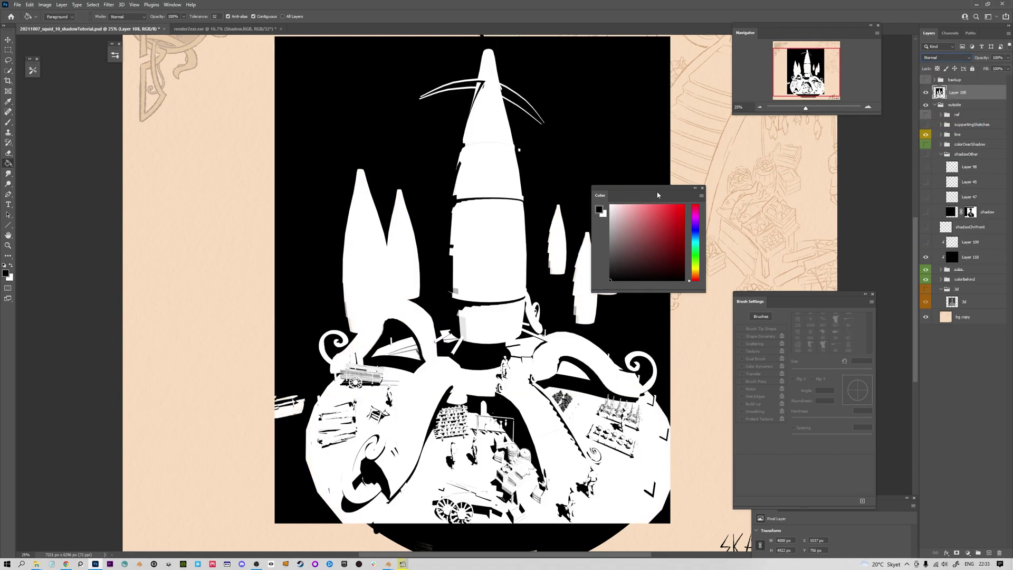
pyautogui.moveTo(660, 192); pyautogui.dragTo(778, 179)
pyautogui.moveTo(699, 149); pyautogui.dragTo(706, 142)
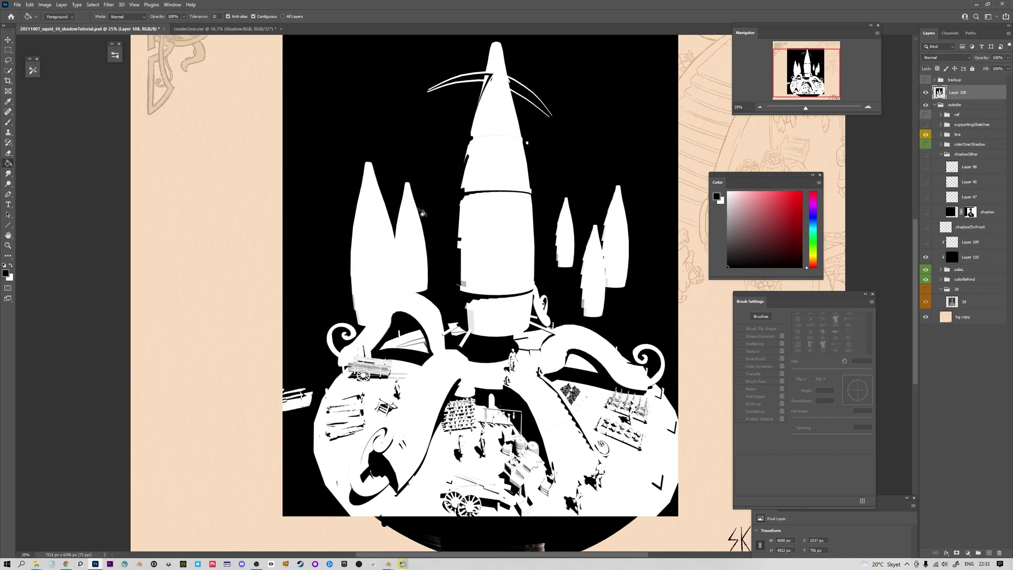
# - Toggle the visibility of Layer 108 and Layer 110 to compare the shadow render with the black fill
pyautogui.click(926, 92)
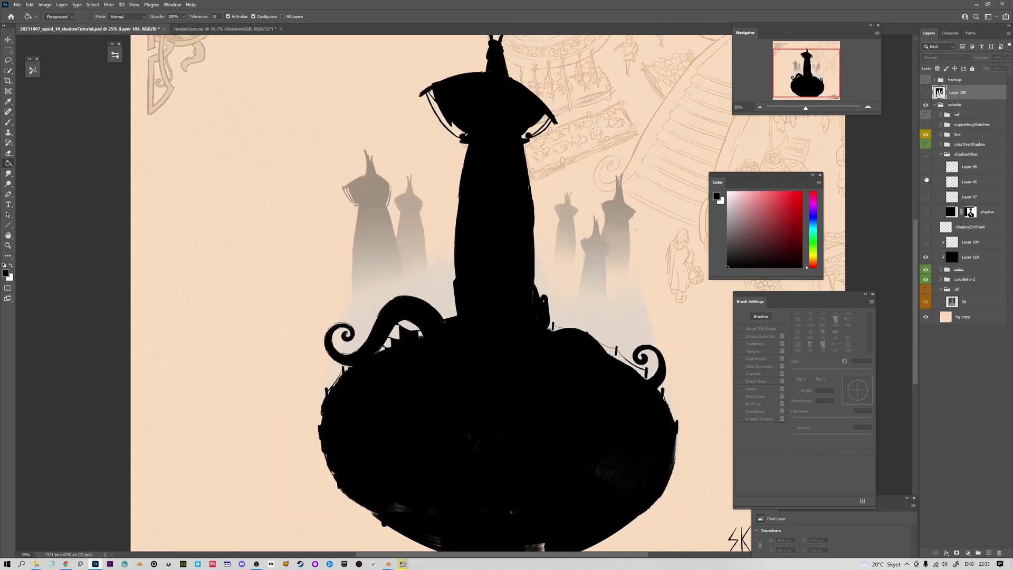
pyautogui.click(926, 258)
pyautogui.click(926, 258)
pyautogui.click(926, 92)
pyautogui.click(927, 93)
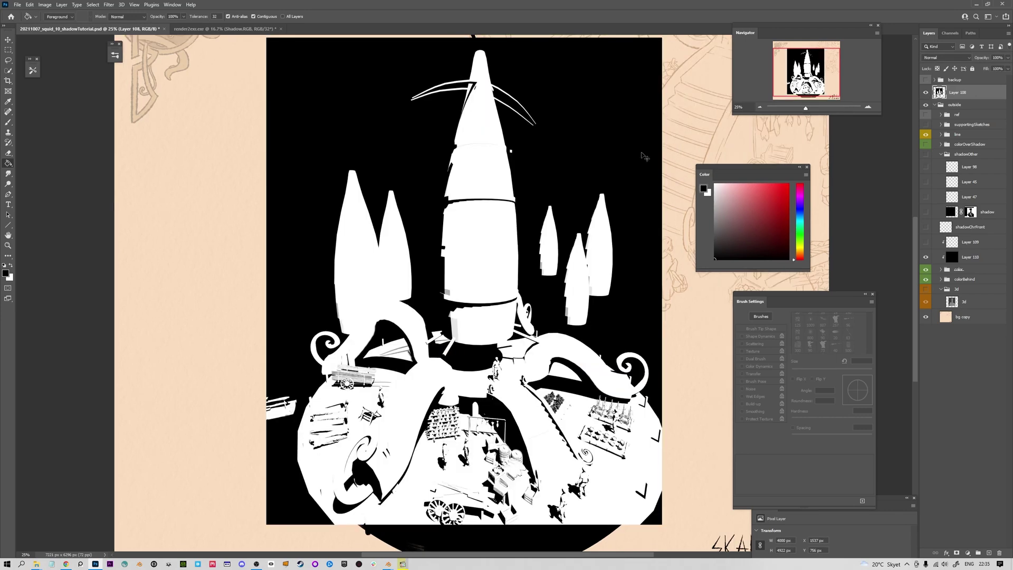
# - Select and copy the entire contents of Layer 108, and hide the layer
pyautogui.hotkey('ctrl', 'a')
pyautogui.click(926, 92)
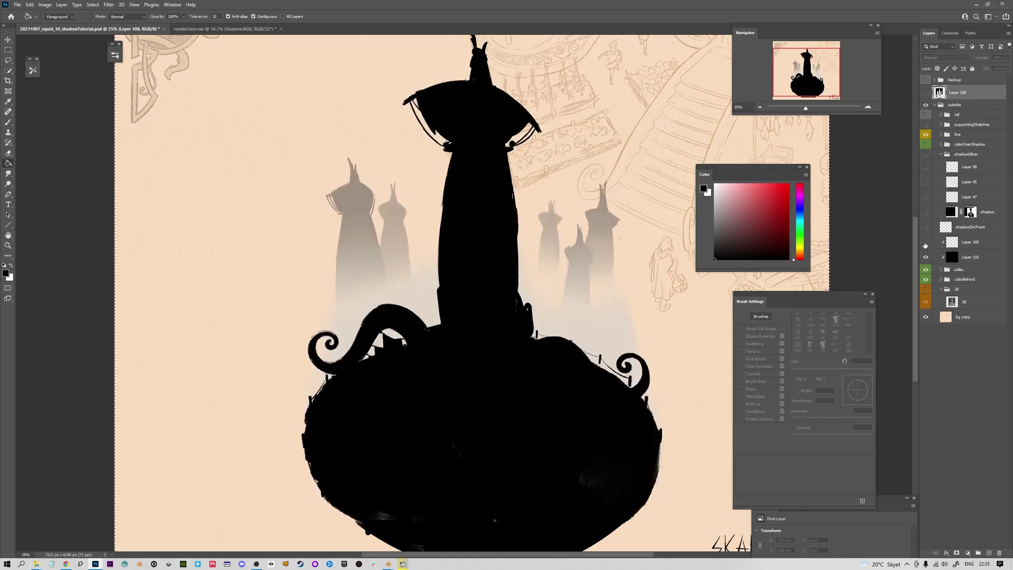
# - Add a layer mask to Layer 110, paste the copied shadow render into it, and return to the normal artwork view
pyautogui.click(961, 261)
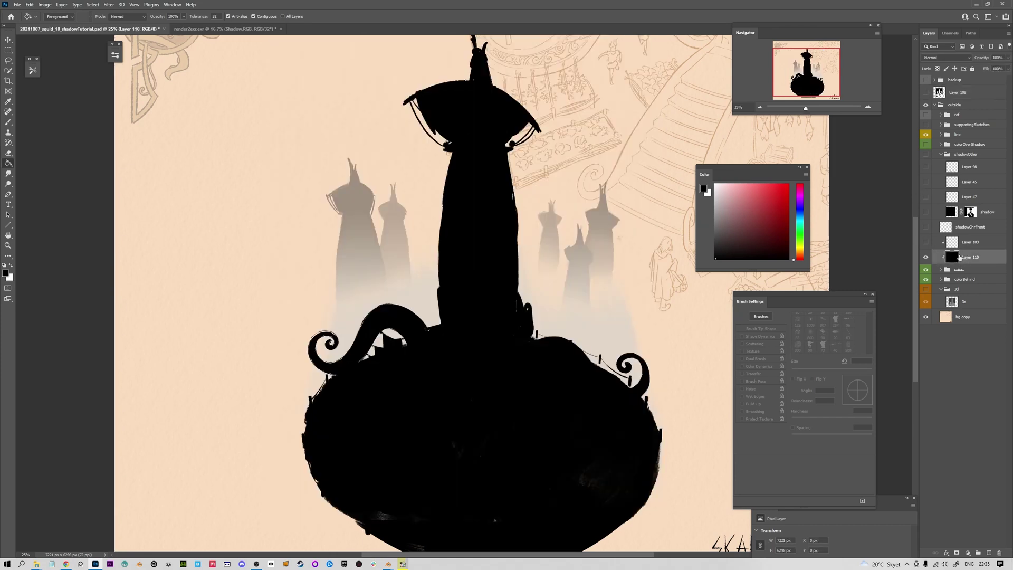
pyautogui.click(957, 554)
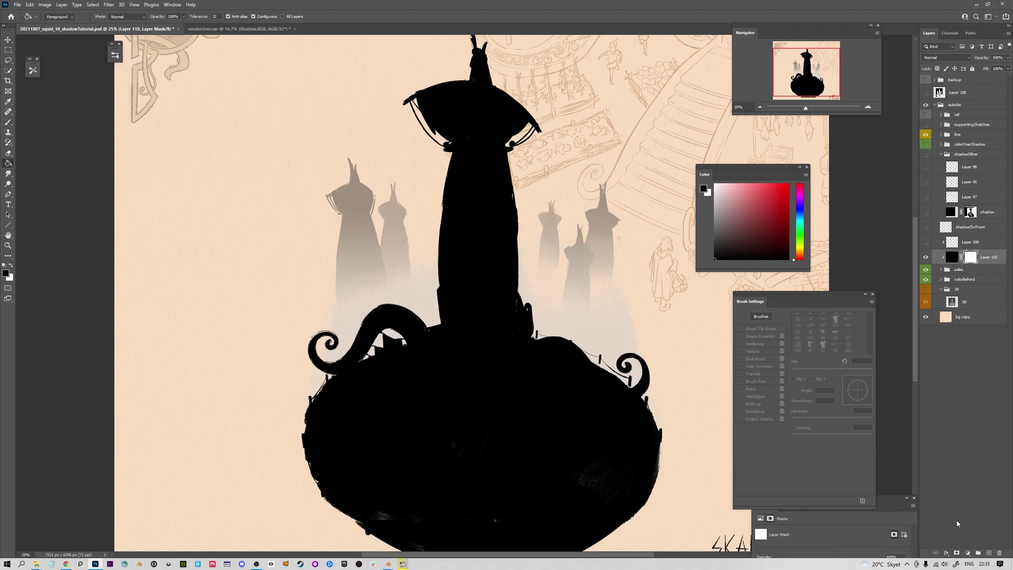
pyautogui.keyDown('alt'); pyautogui.click(971, 257); pyautogui.keyUp('alt')
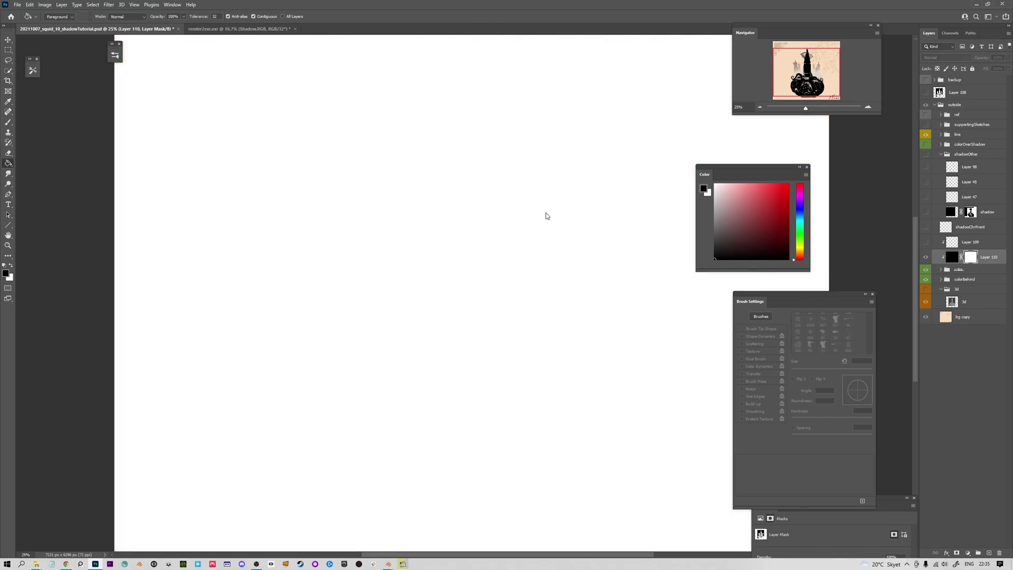
pyautogui.hotkey('ctrl', 'v')
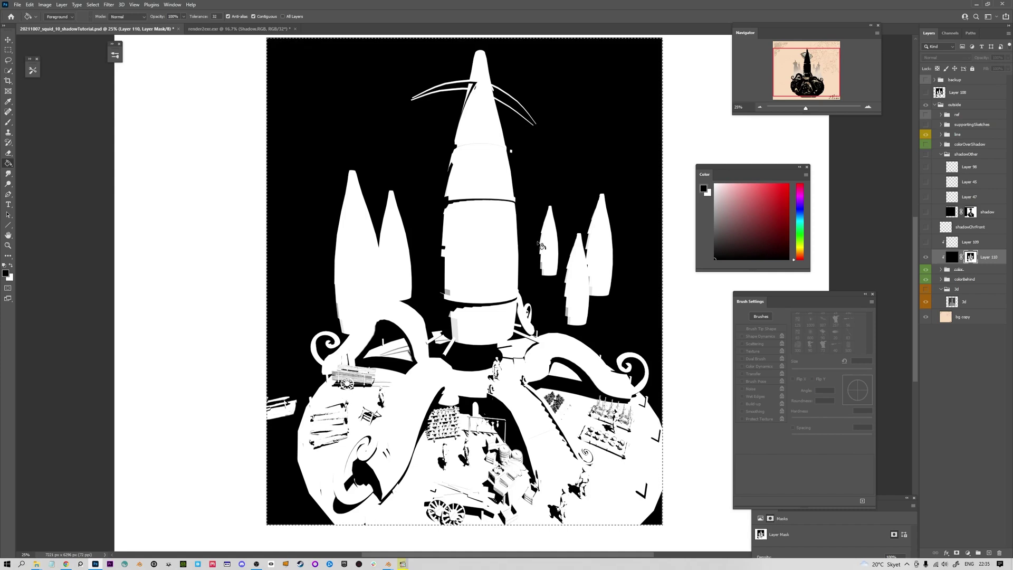
pyautogui.hotkey('ctrl', 'd')
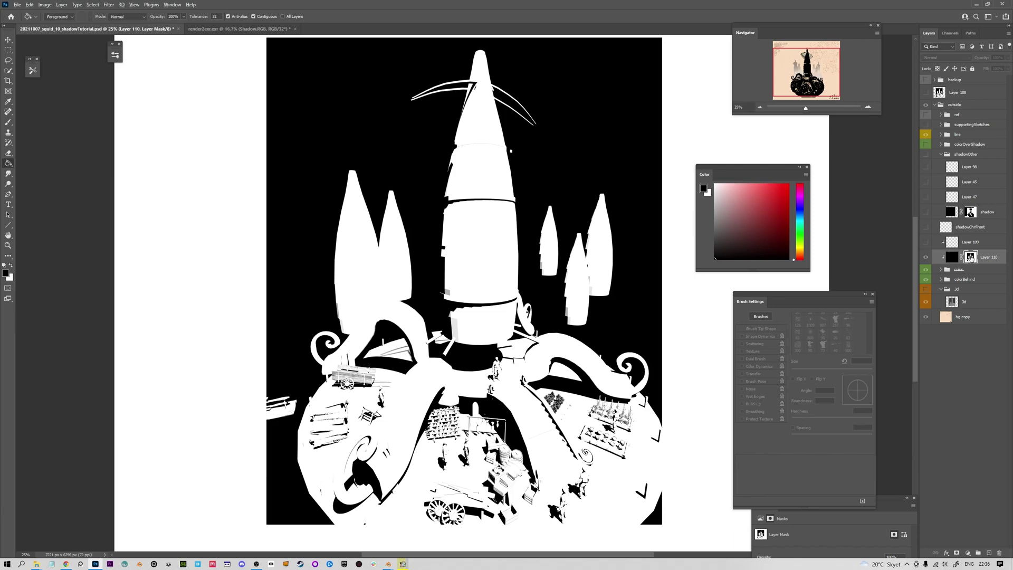
pyautogui.click(970, 258)
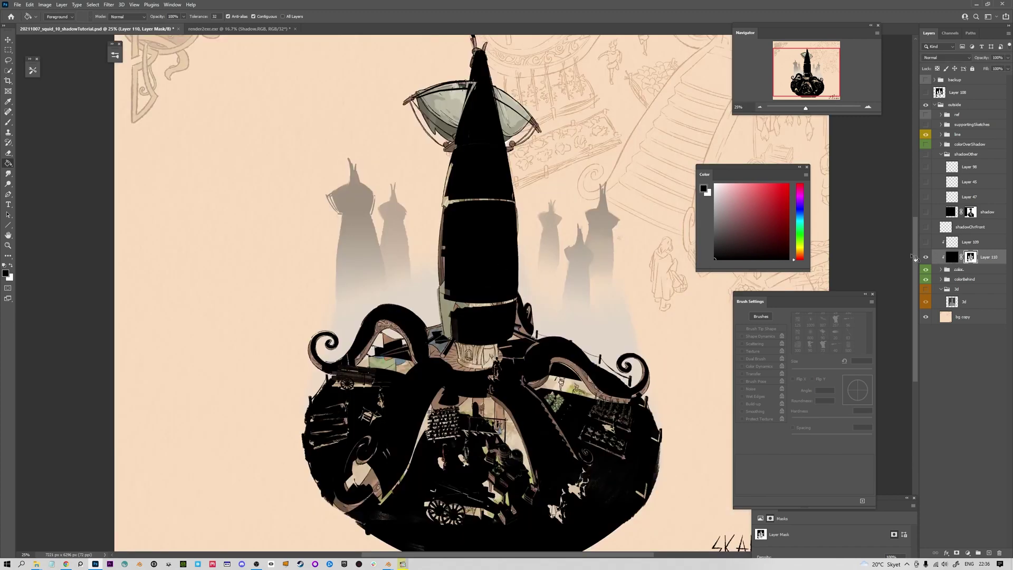
pyautogui.moveTo(623, 248); pyautogui.dragTo(630, 245)
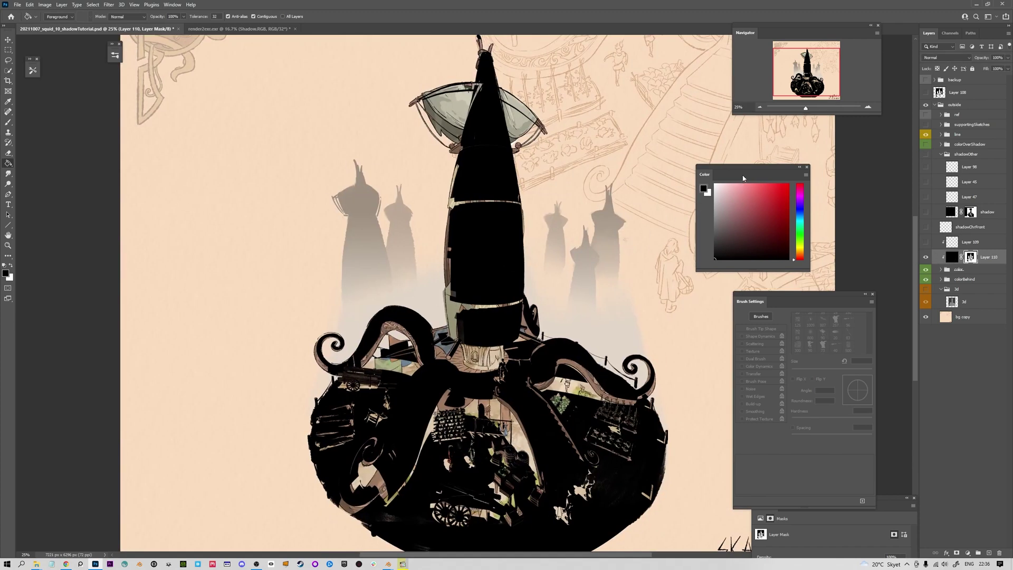
pyautogui.moveTo(742, 178); pyautogui.dragTo(746, 169)
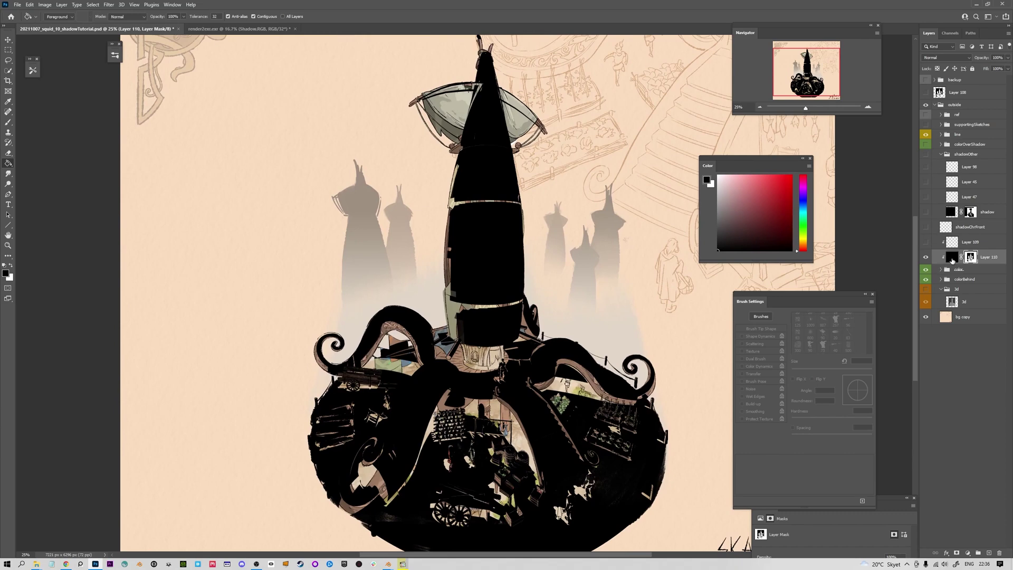
# - Compare the artwork with and without Layer 110, and invert its mask so the black fill covers only the shadow areas
pyautogui.click(926, 257)
pyautogui.click(926, 257)
pyautogui.moveTo(876, 240); pyautogui.dragTo(866, 238)
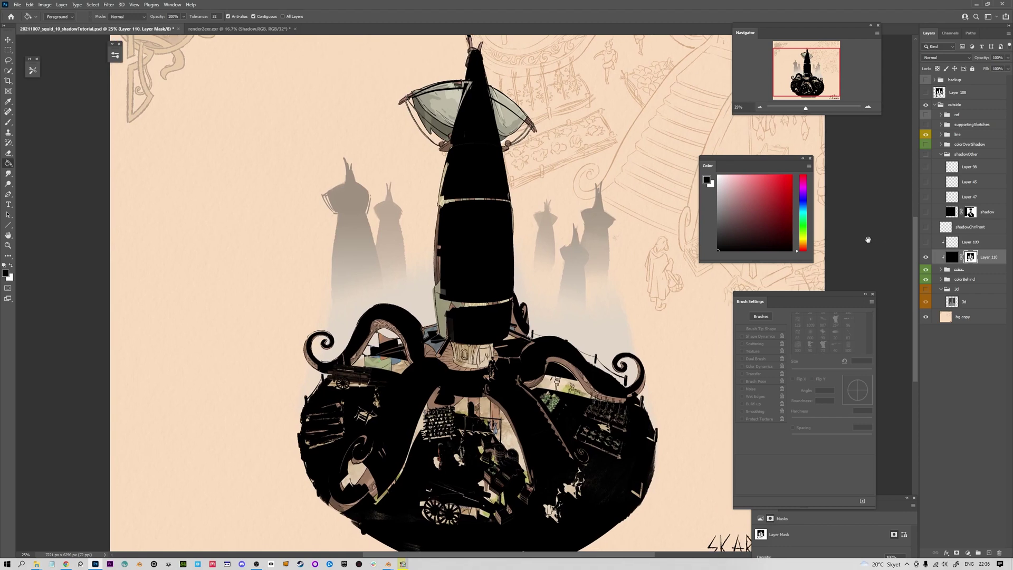
pyautogui.keyDown('shift'); pyautogui.click(973, 260); pyautogui.keyUp('shift')
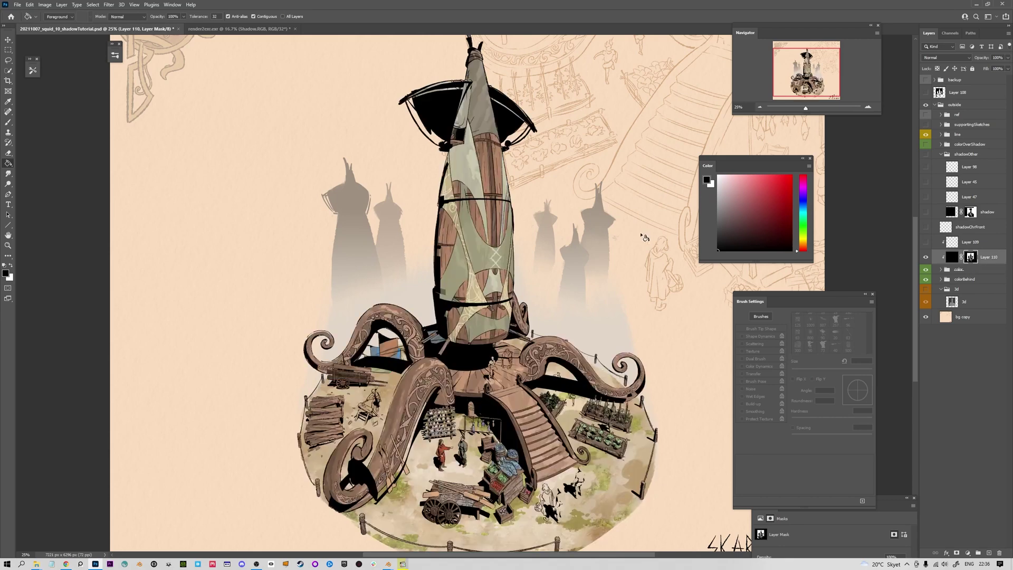
pyautogui.moveTo(563, 268); pyautogui.dragTo(596, 282)
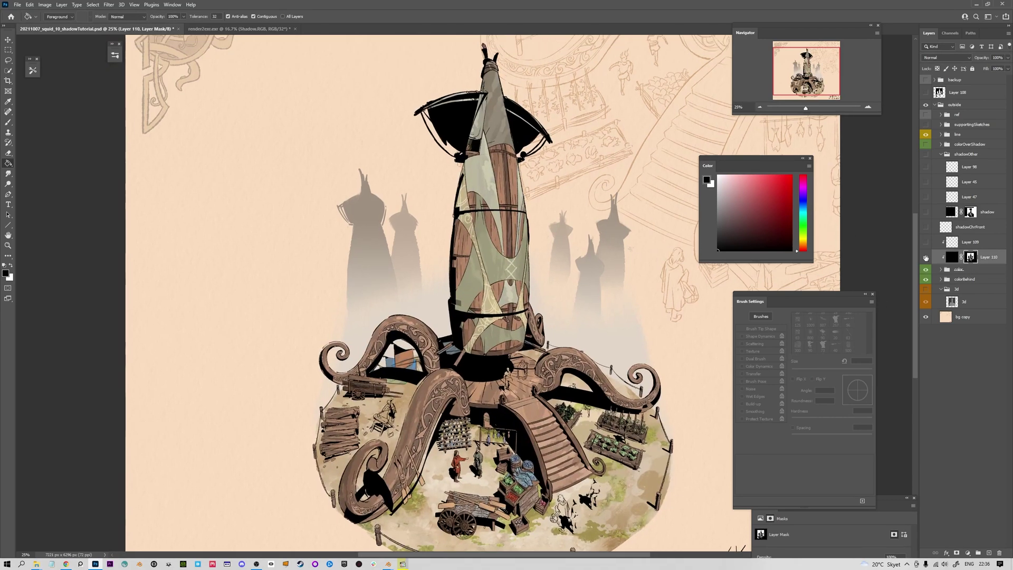
pyautogui.moveTo(661, 302); pyautogui.dragTo(655, 294)
# - Try the Overlay blend mode on Layer 110's black fill
pyautogui.click(952, 257)
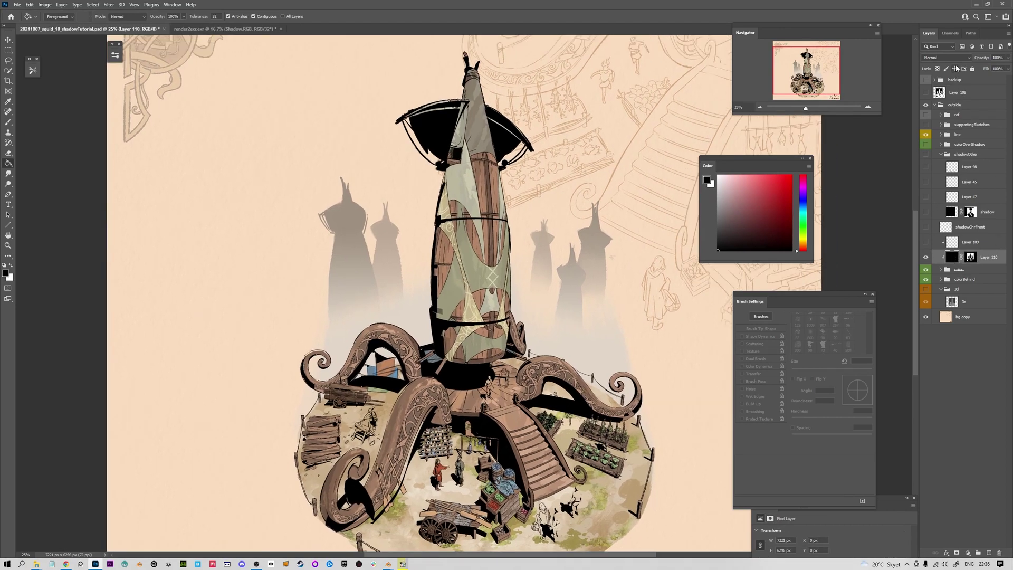
pyautogui.click(950, 58)
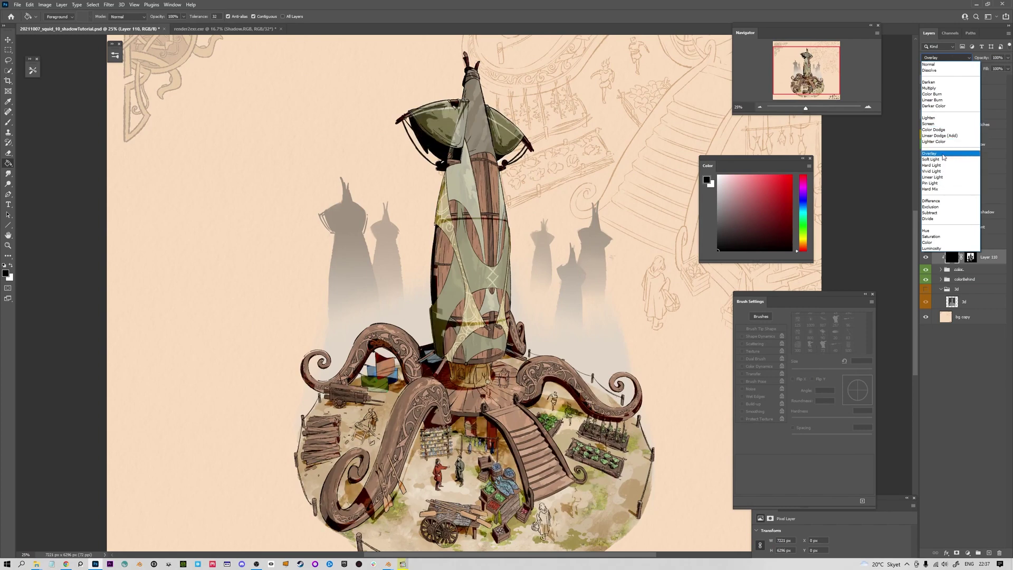
pyautogui.click(944, 154)
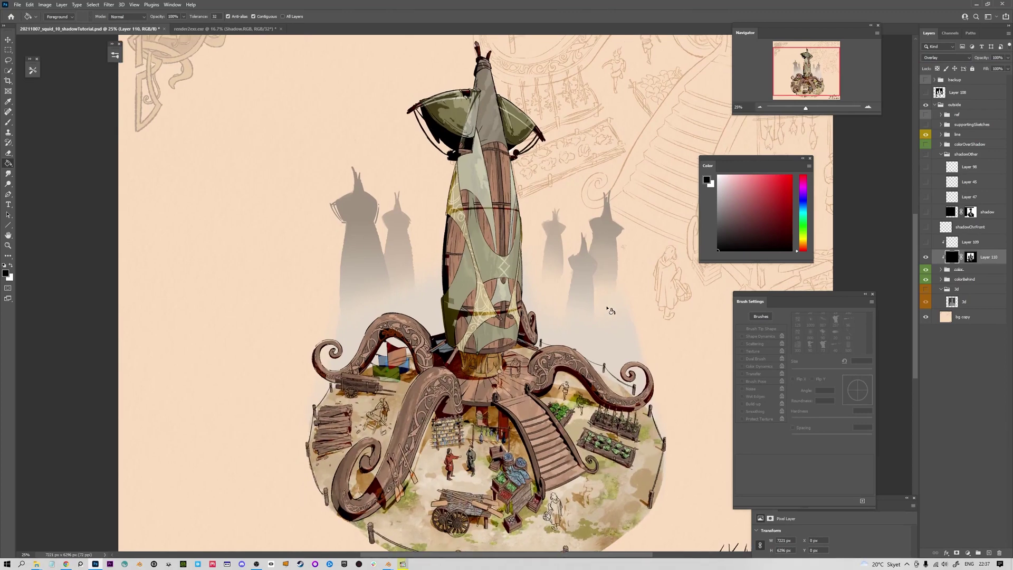
# - Colorize Layer 110's fill light blue with Hue/Saturation, using hue about 204, saturation 88 and lightness +69
pyautogui.hotkey('ctrl', 'u')
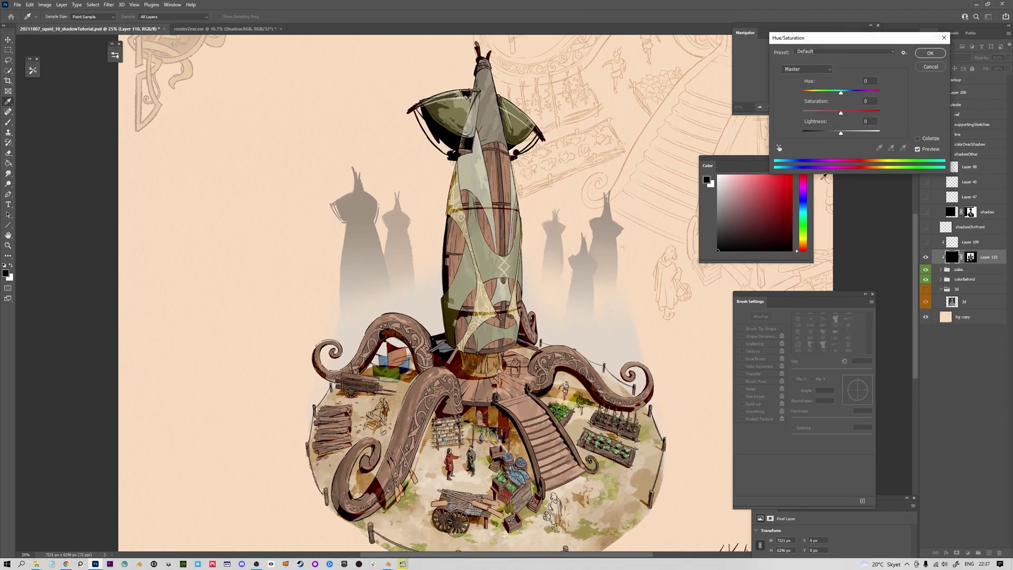
pyautogui.click(917, 138)
pyautogui.moveTo(823, 111); pyautogui.dragTo(868, 132)
pyautogui.moveTo(837, 92)
pyautogui.mouseDown()
pyautogui.moveTo(867, 92)
pyautogui.moveTo(848, 92)
pyautogui.mouseUp()
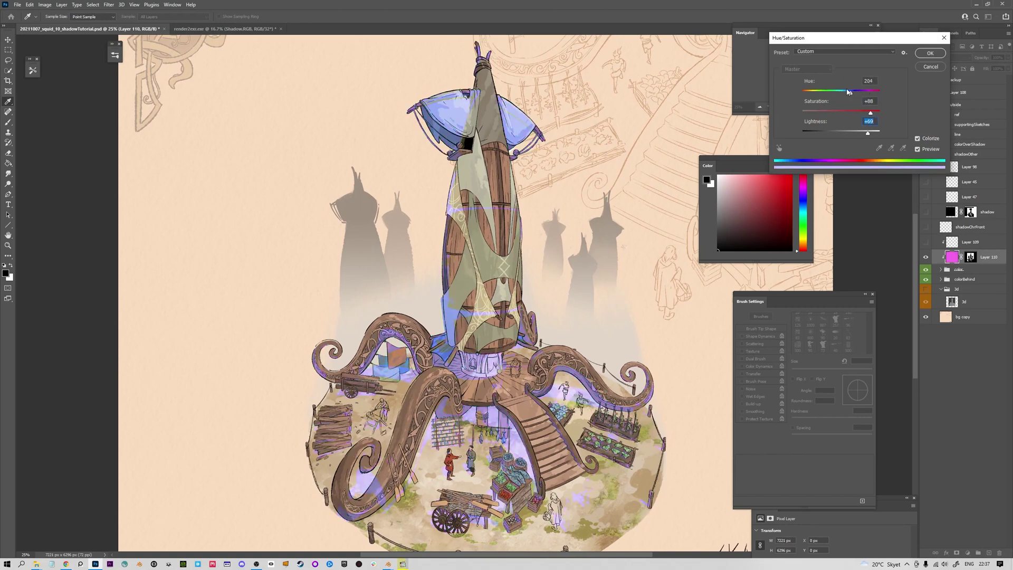
pyautogui.click(942, 53)
# - Try the Difference blend mode on the blue Layer 110, and move the floating Color panel closer to the illustration
pyautogui.click(948, 57)
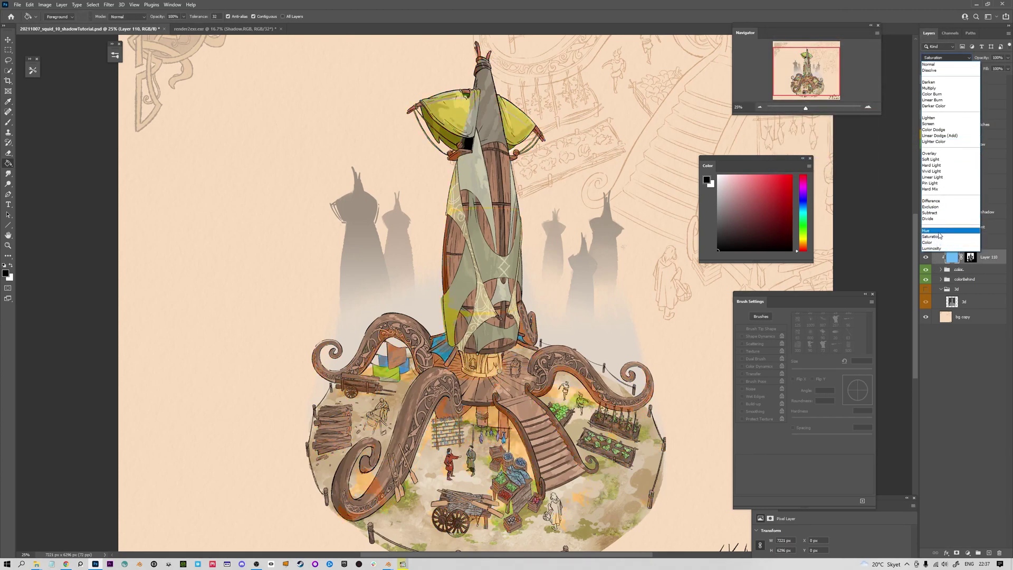
pyautogui.click(943, 204)
pyautogui.moveTo(728, 164); pyautogui.dragTo(582, 174)
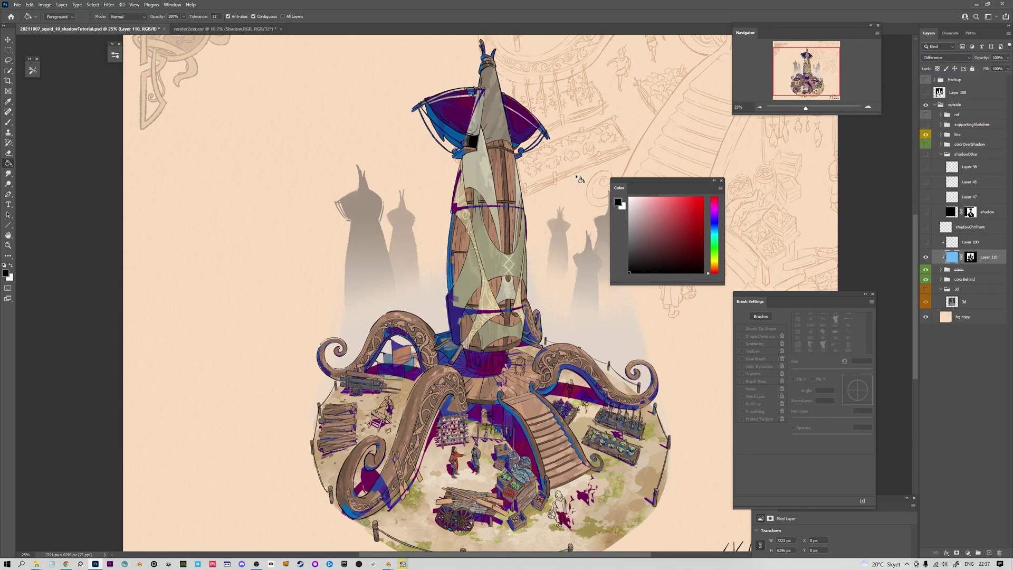
pyautogui.moveTo(574, 183); pyautogui.dragTo(643, 186)
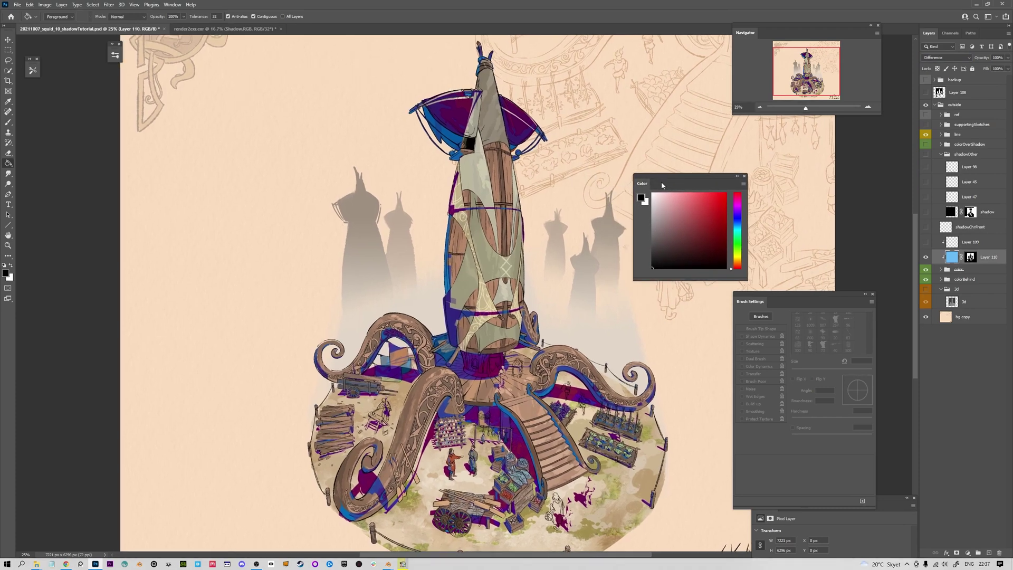
pyautogui.moveTo(587, 240); pyautogui.dragTo(586, 238)
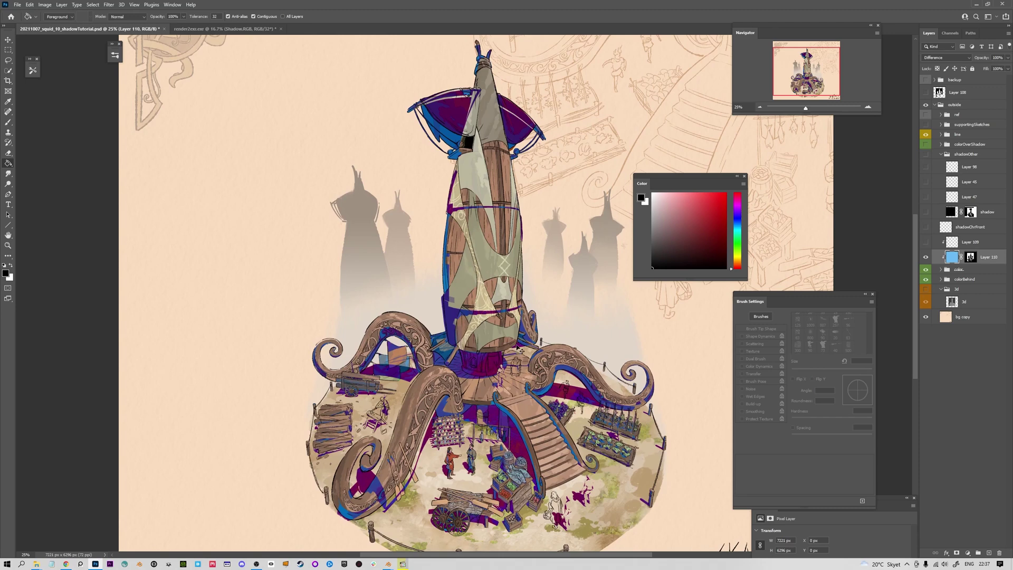
# - Circle the black shadow at the tower's base in red on Layer 111, undo the circle, and show the colorOverShadow group
pyautogui.moveTo(465, 332)
pyautogui.mouseDown()
pyautogui.moveTo(446, 334)
pyautogui.moveTo(507, 369)
pyautogui.moveTo(457, 329)
pyautogui.moveTo(458, 366)
pyautogui.mouseUp()
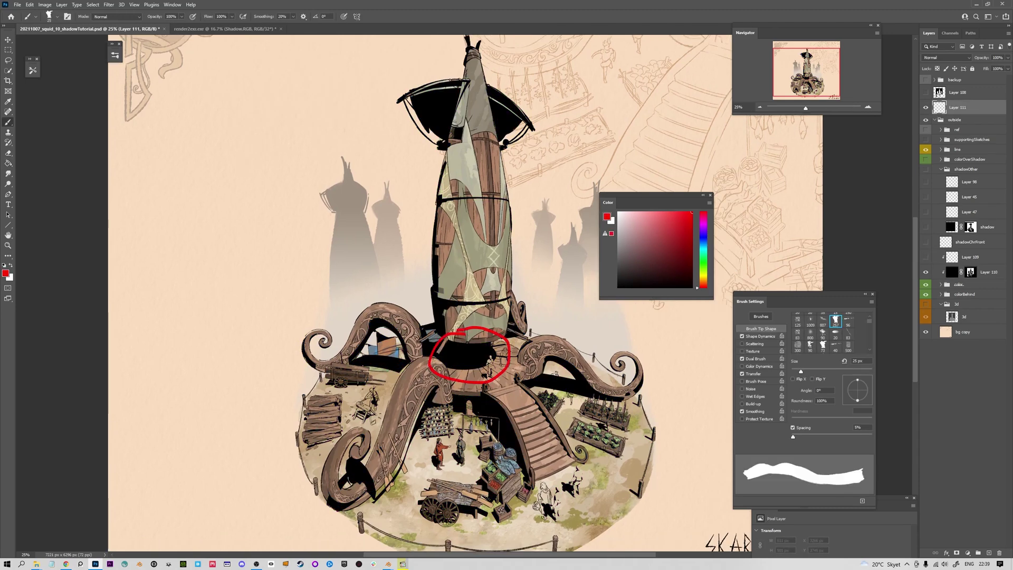
pyautogui.hotkey('ctrl', 'z')
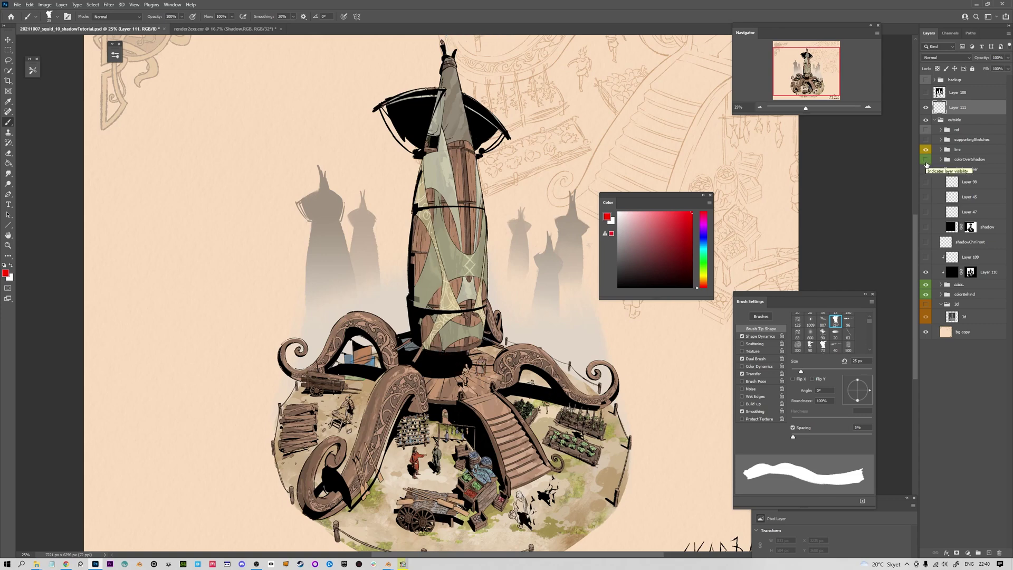
pyautogui.click(926, 160)
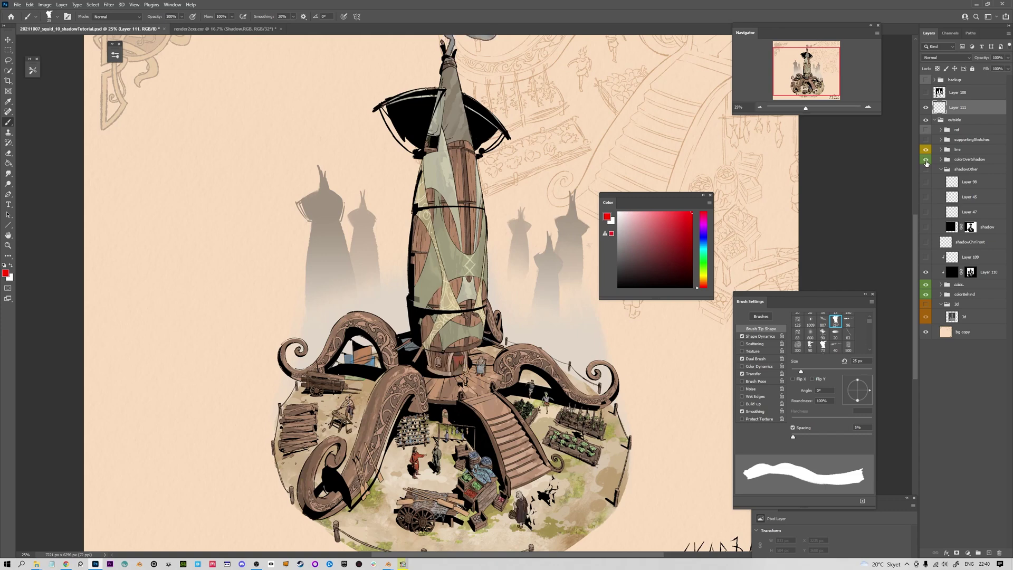
pyautogui.click(927, 161)
pyautogui.click(926, 161)
# - Mark the tower's entrance and the stairs with temporary red strokes, and toggle the colorOverShadow group to compare the details
pyautogui.moveTo(467, 348); pyautogui.dragTo(462, 346)
pyautogui.hotkey('ctrl', 'z')
pyautogui.moveTo(520, 404)
pyautogui.mouseDown()
pyautogui.moveTo(520, 391)
pyautogui.moveTo(523, 406)
pyautogui.mouseUp()
pyautogui.hotkey('ctrl', 'z')
pyautogui.click(926, 159)
pyautogui.click(927, 158)
pyautogui.click(927, 159)
# - Test black brush strokes on Layer 110's mask over the tower's canopy with different brush tips and sizes
pyautogui.click(971, 272)
pyautogui.press('.')
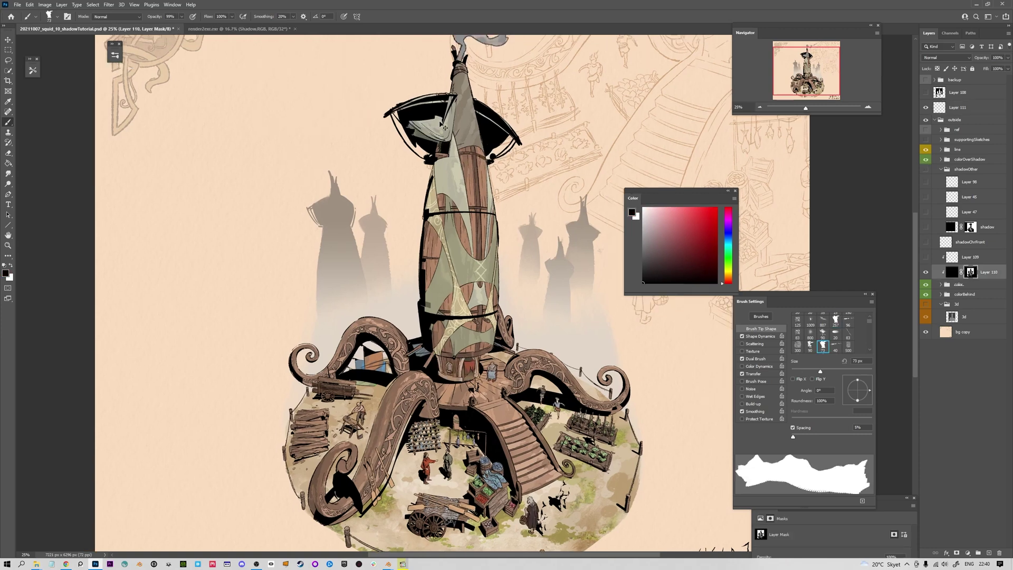
pyautogui.press(',')
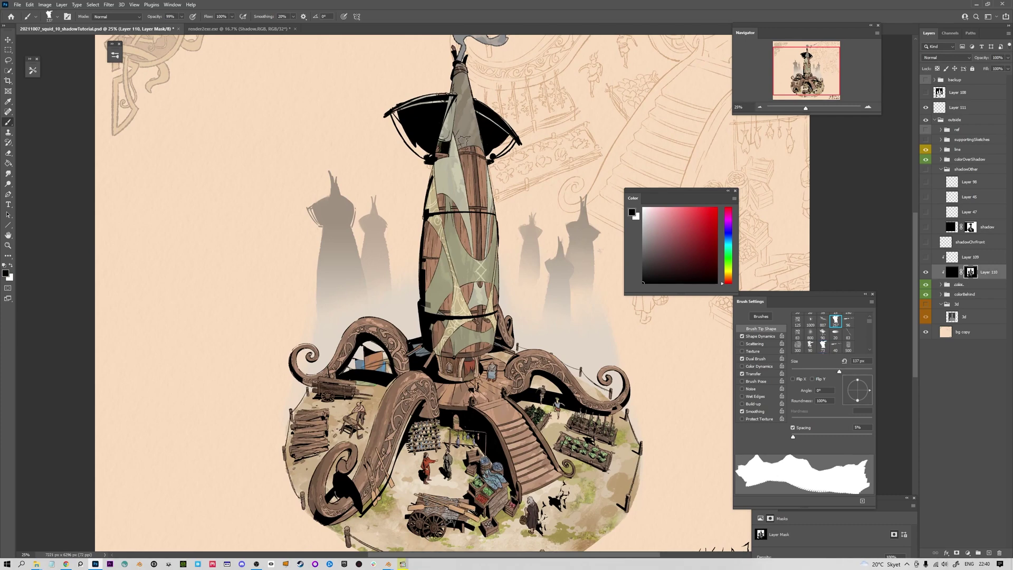
pyautogui.press('.')
pyautogui.press('[')
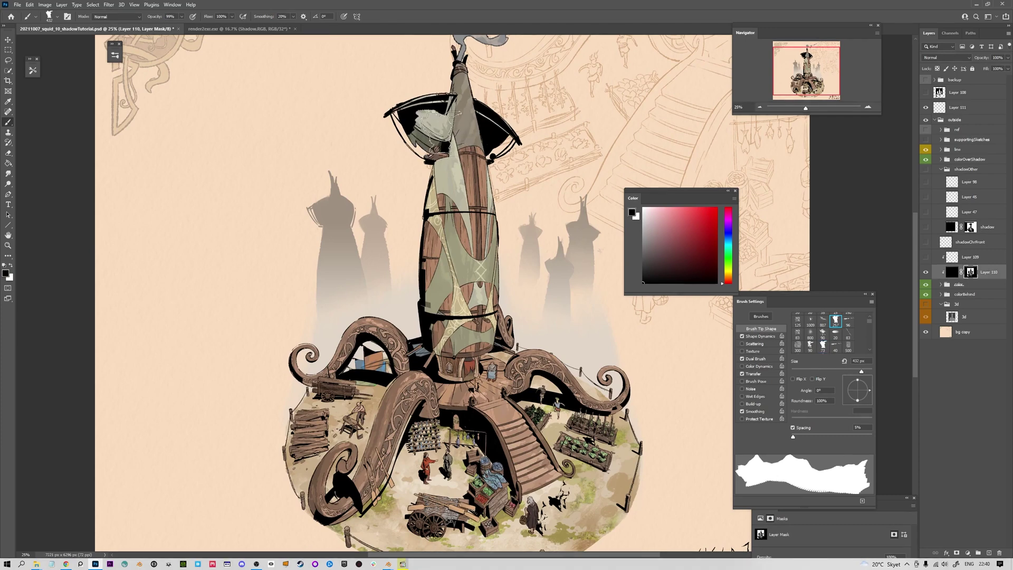
pyautogui.press('[')
pyautogui.press('[')
pyautogui.press('[')
pyautogui.press('[')
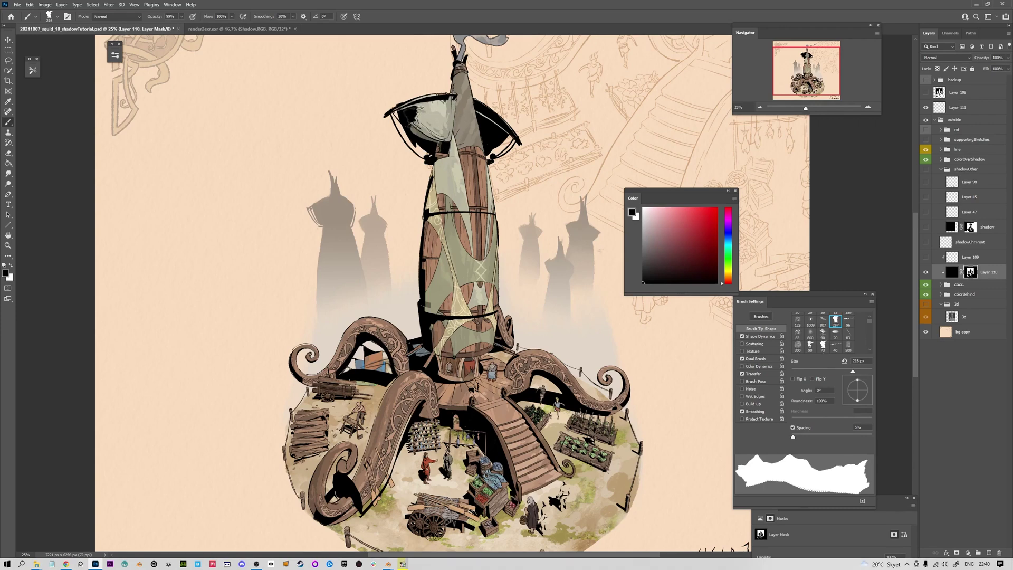
# - Set the brush size to 152 px with white as the foreground color, and select Layer 110's mask for painting
pyautogui.press(']')
pyautogui.press(']')
pyautogui.press(']')
pyautogui.press(']')
pyautogui.press('x')
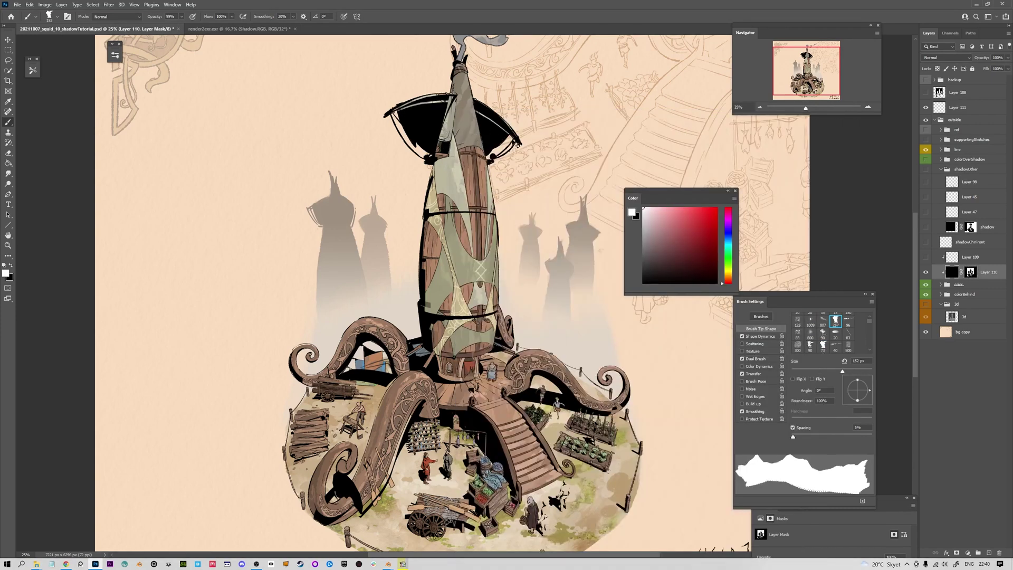
pyautogui.hotkey('ctrl', 'z')
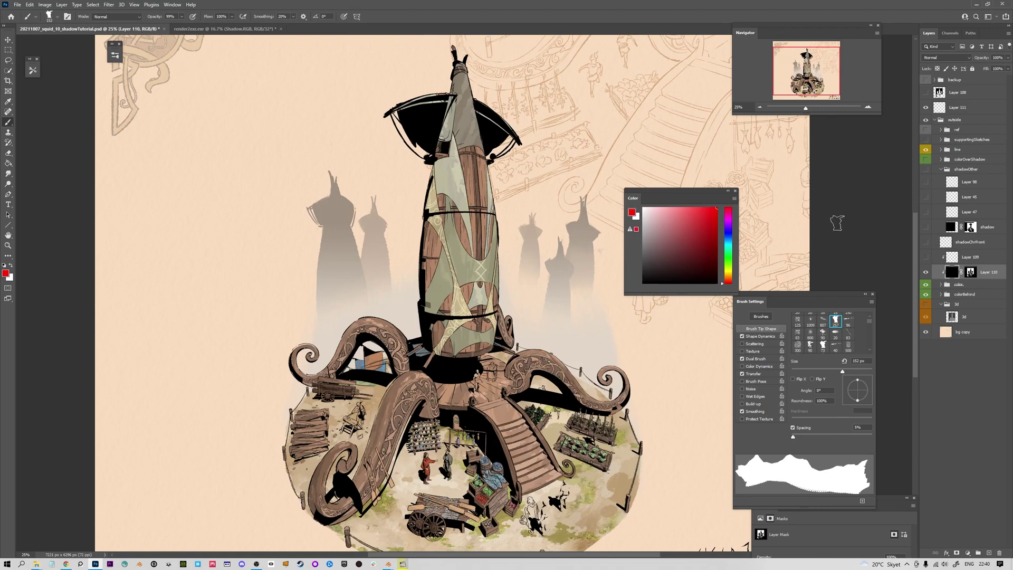
pyautogui.hotkey('ctrl', 'z')
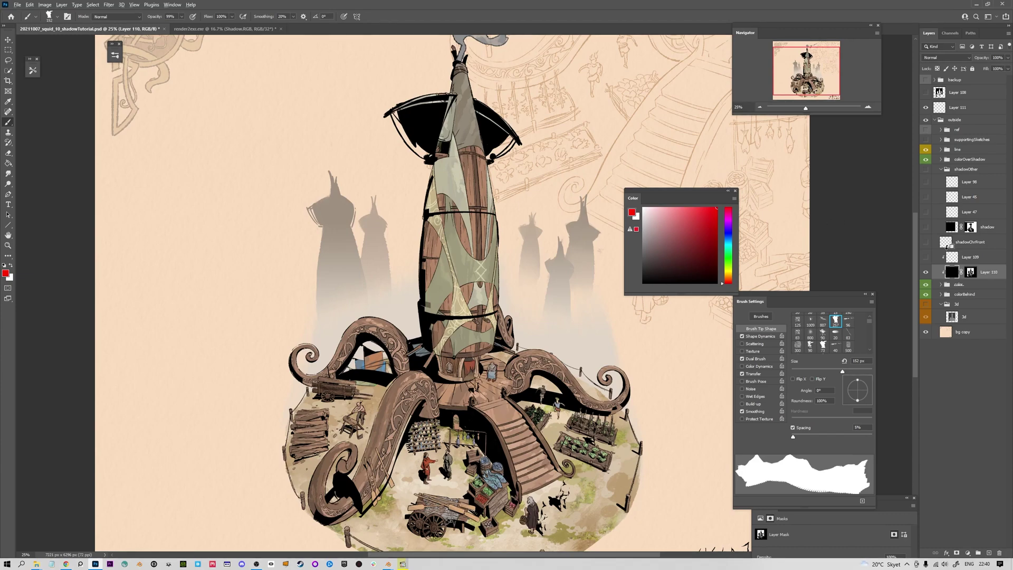
pyautogui.click(969, 273)
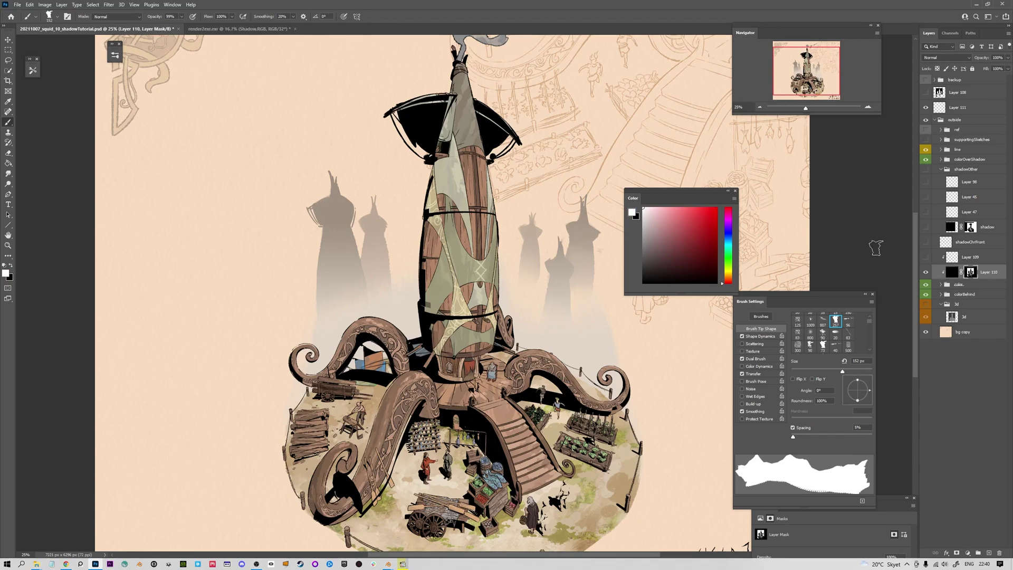